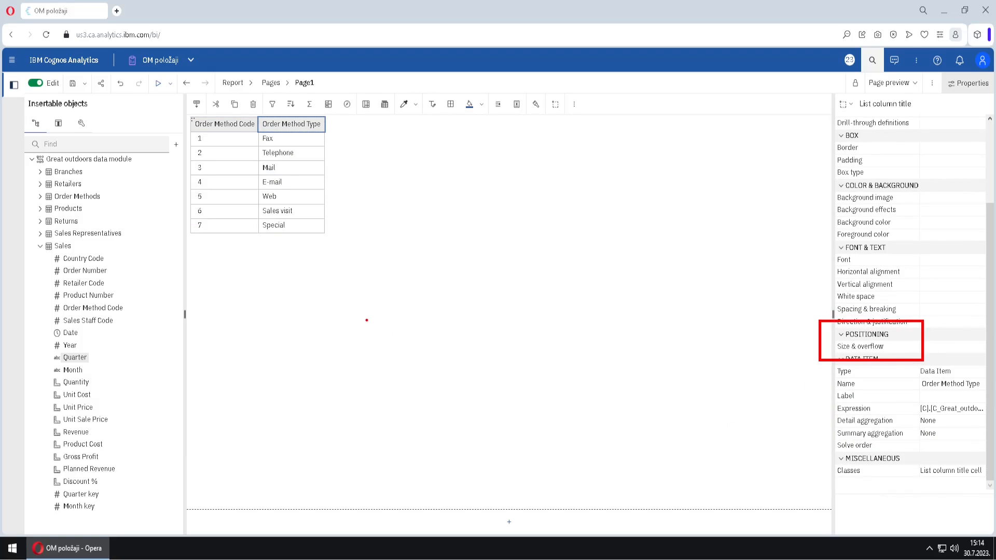
# Set the size of the order method list to 500 px wide and 500 px high
pyautogui.click(195, 125)
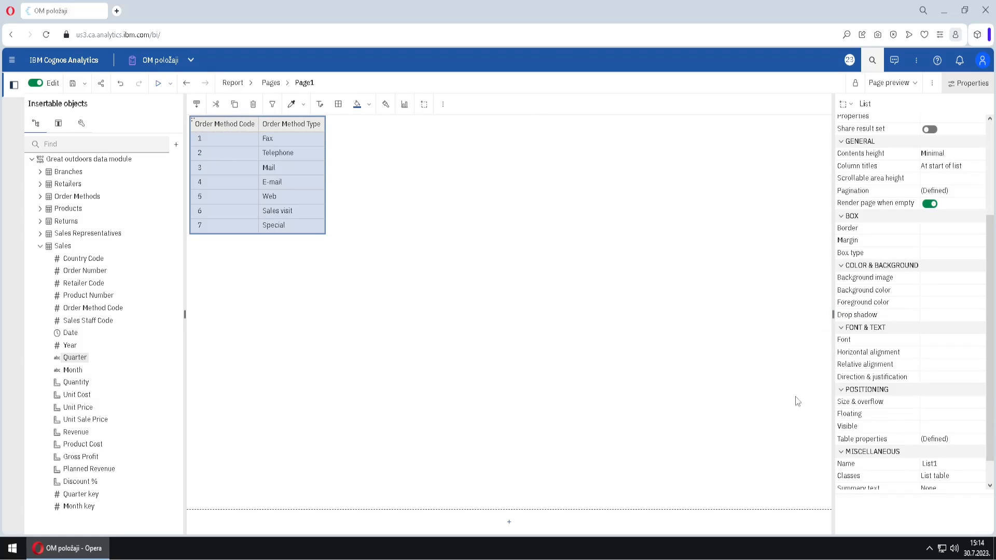
pyautogui.click(935, 405)
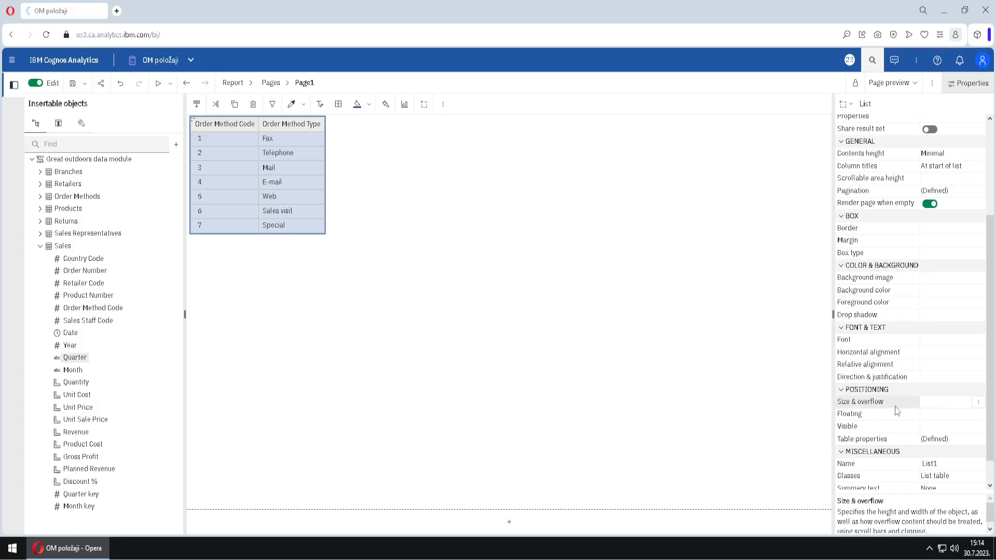
pyautogui.click(978, 404)
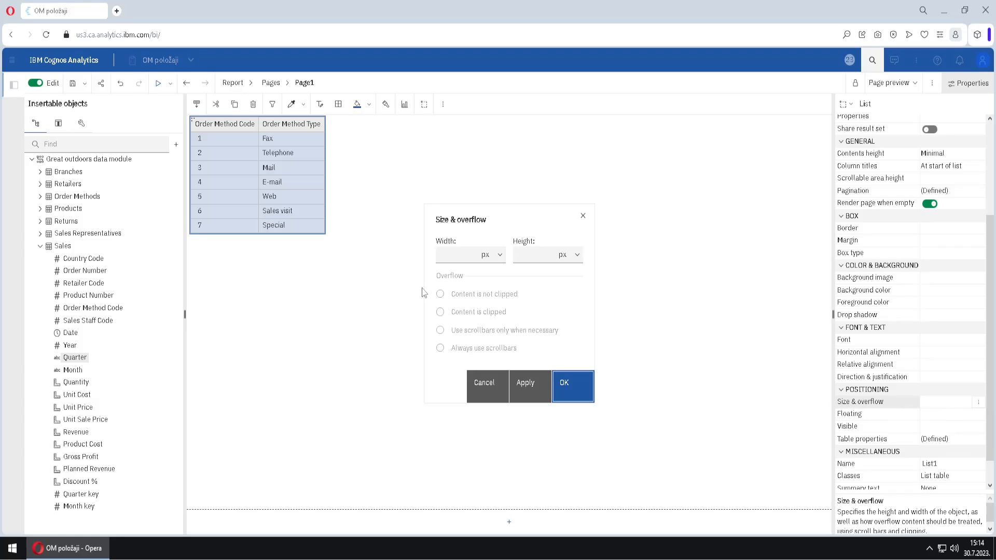
pyautogui.click(464, 257)
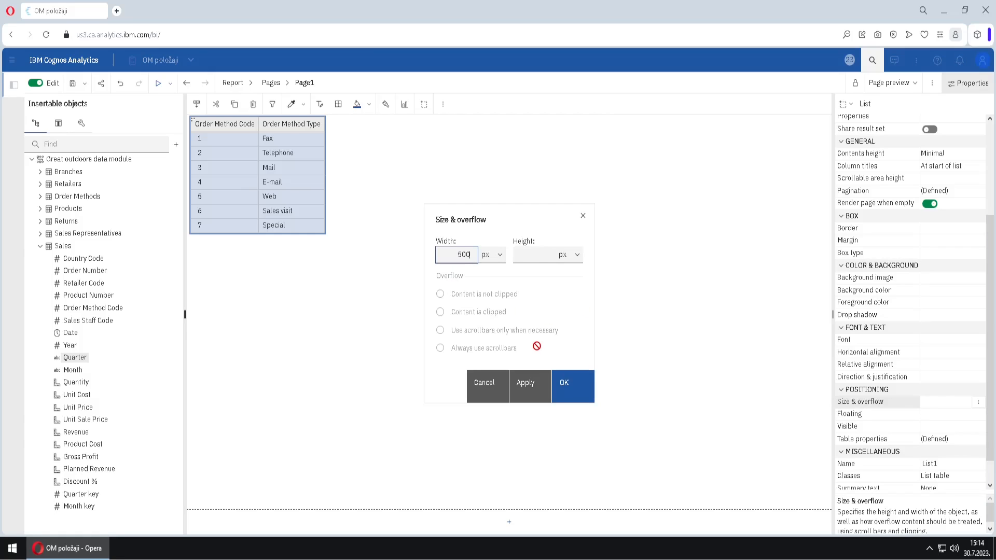
pyautogui.click(538, 255)
pyautogui.click(571, 388)
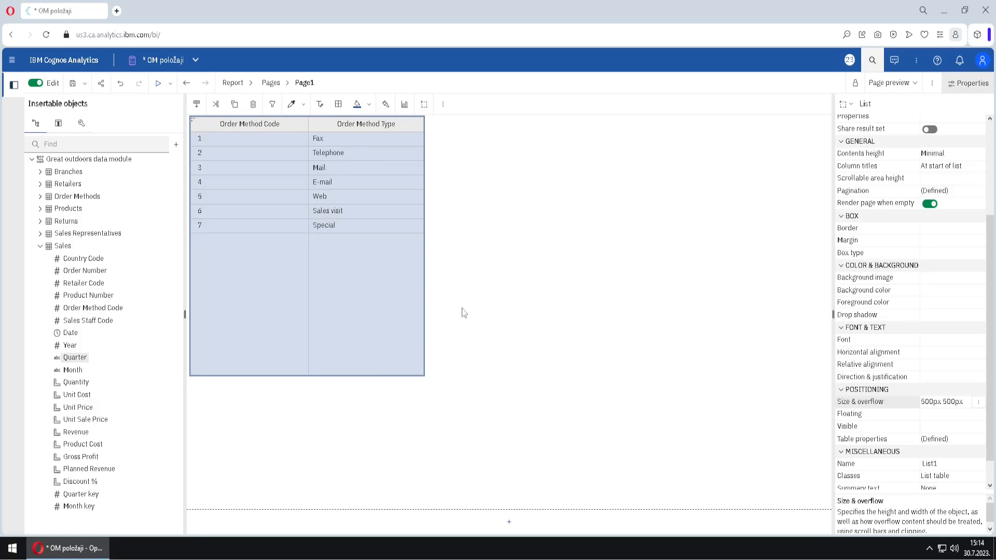
# Change the order method list's width and height to 100 mm each
pyautogui.click(979, 402)
pyautogui.click(497, 255)
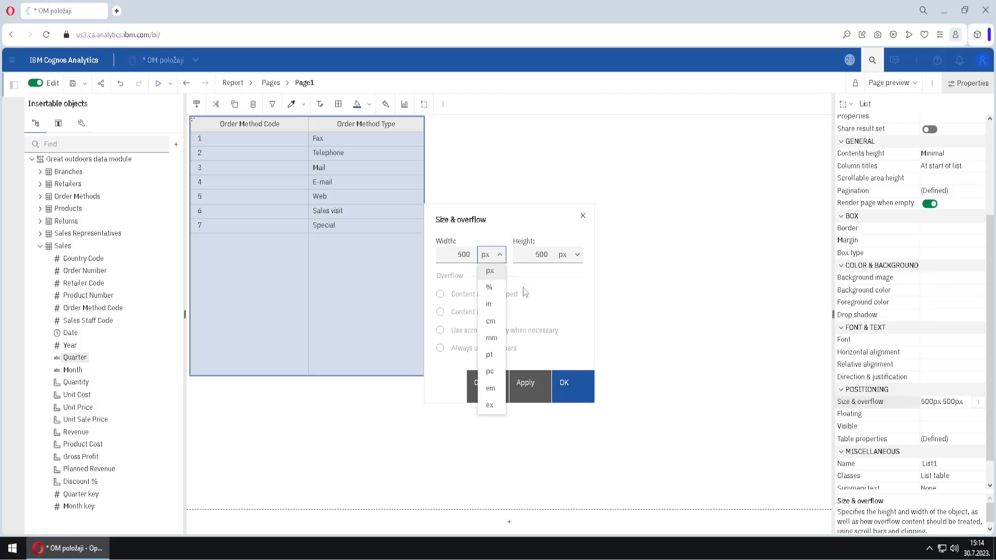
pyautogui.click(500, 349)
pyautogui.moveTo(449, 254); pyautogui.dragTo(487, 294)
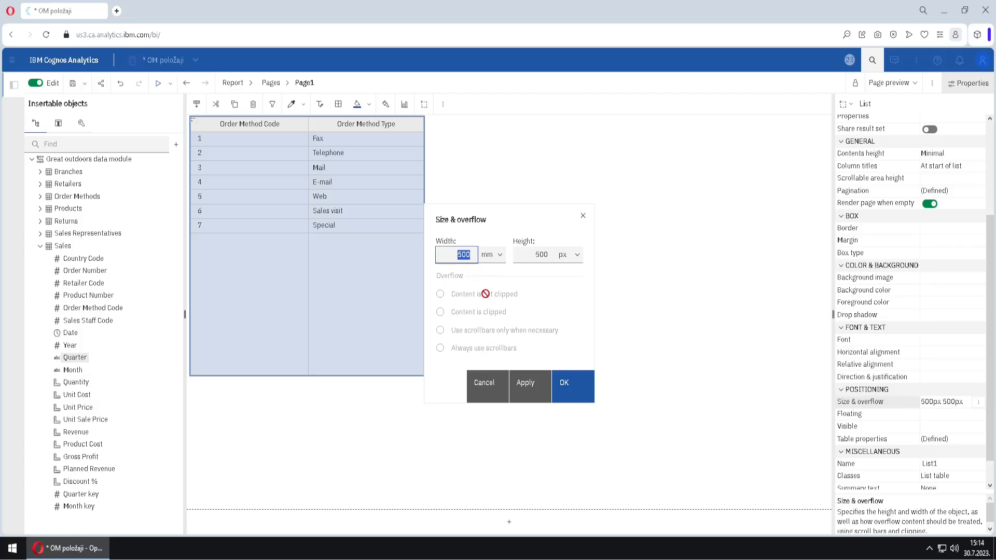
pyautogui.write('10')
pyautogui.click(575, 254)
pyautogui.click(569, 350)
pyautogui.moveTo(530, 254); pyautogui.dragTo(566, 268)
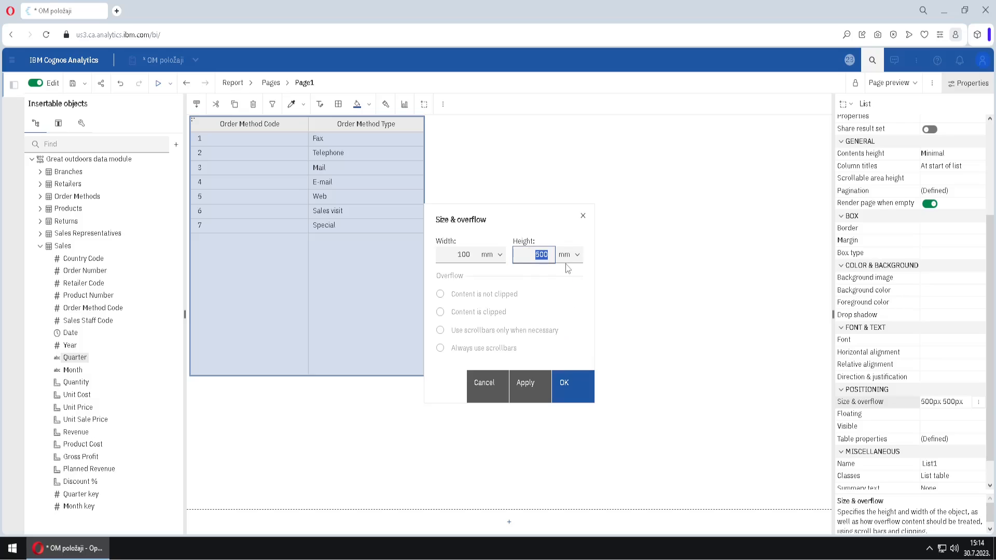
pyautogui.write('1')
pyautogui.click(566, 384)
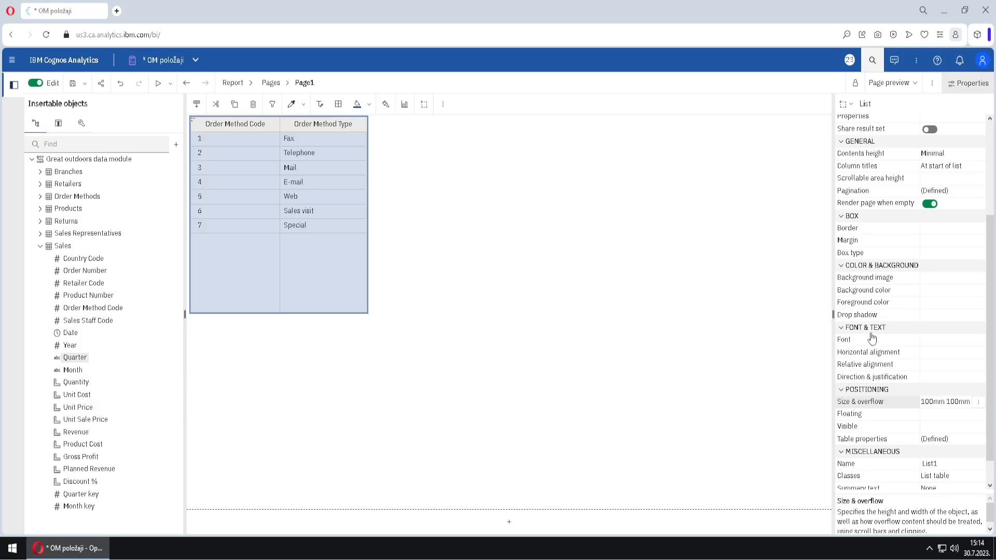
# Clear the fixed width and height of the order method list
pyautogui.click(977, 403)
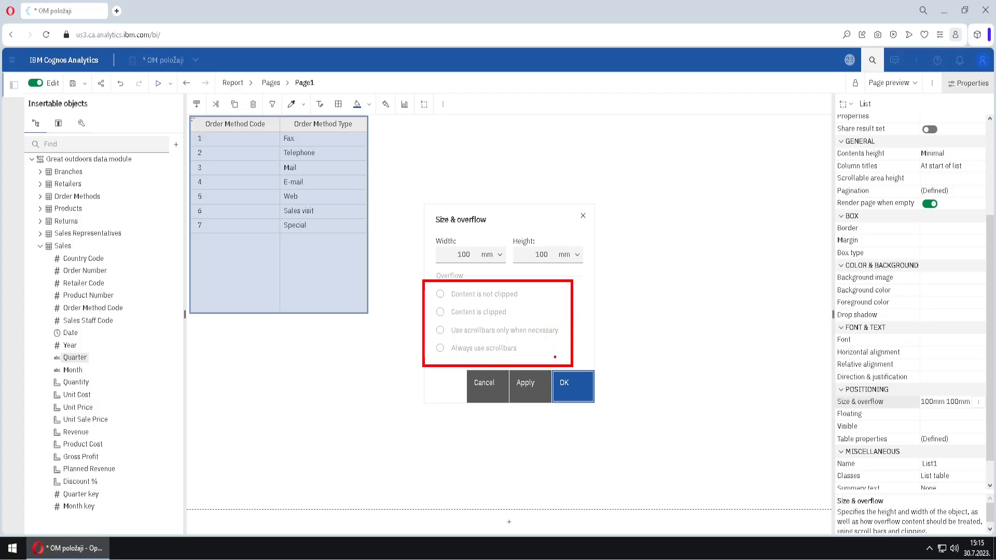
pyautogui.doubleClick(464, 254)
pyautogui.press('BackSpace')
pyautogui.click(568, 388)
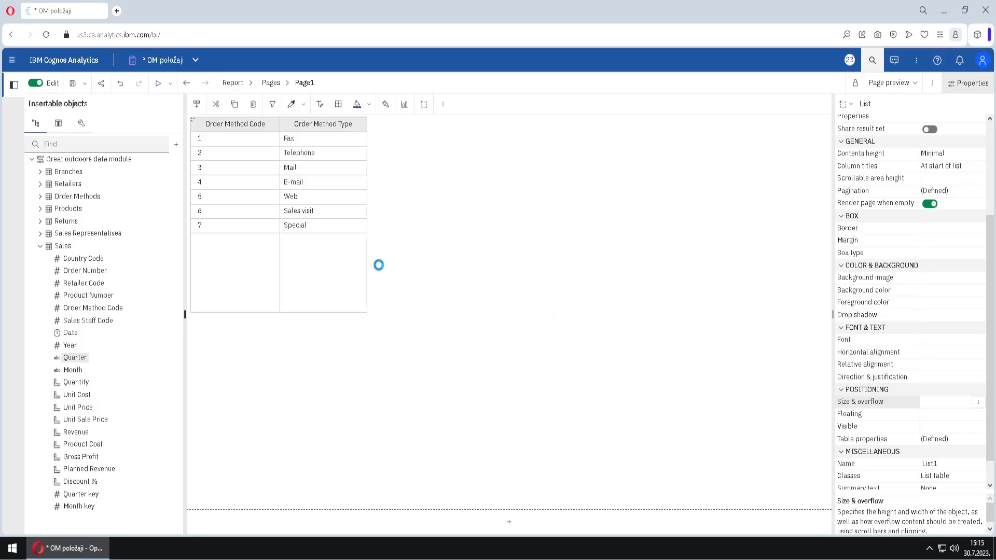
# Open Page2 and select the block around the data as well as the Year and Quarter list inside it
pyautogui.click(251, 82)
pyautogui.click(255, 153)
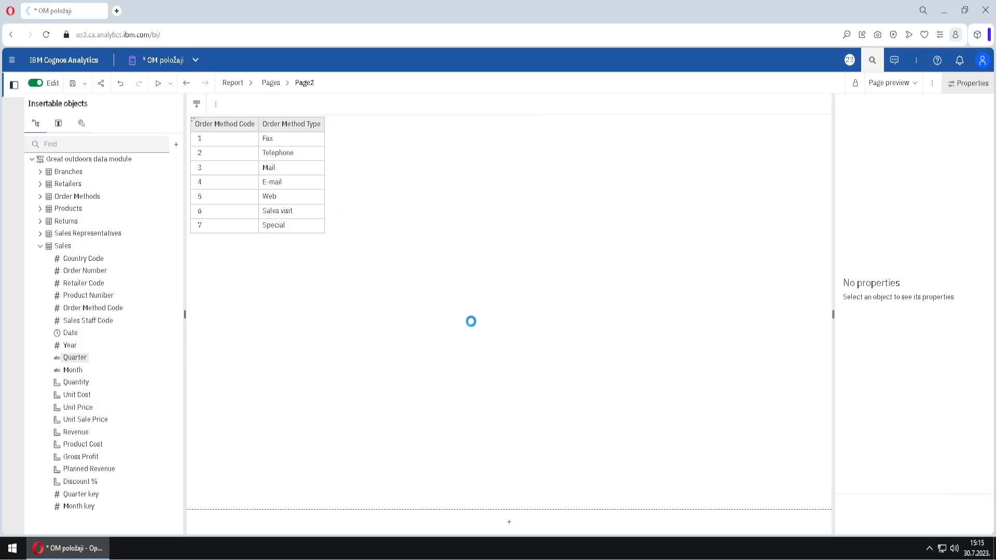
pyautogui.click(393, 282)
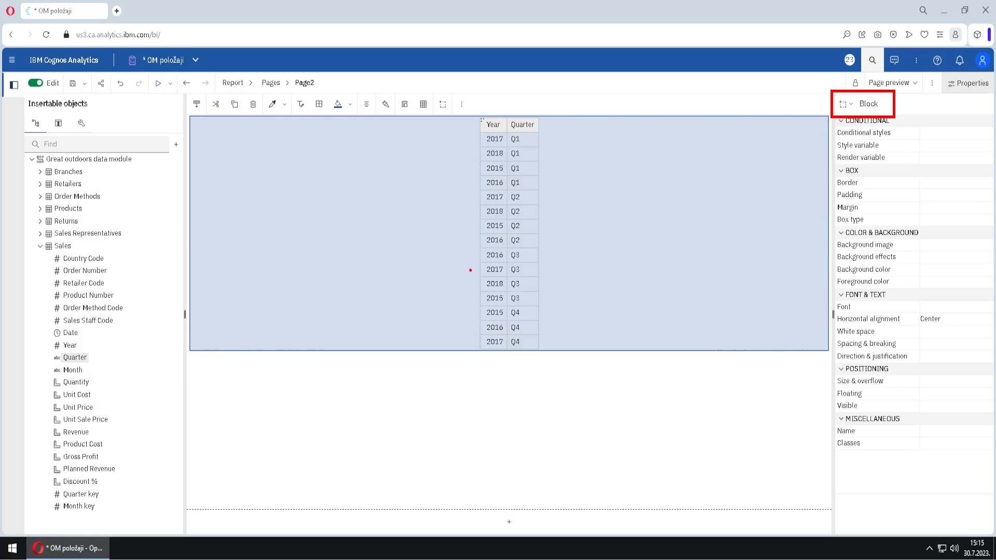
pyautogui.click(483, 120)
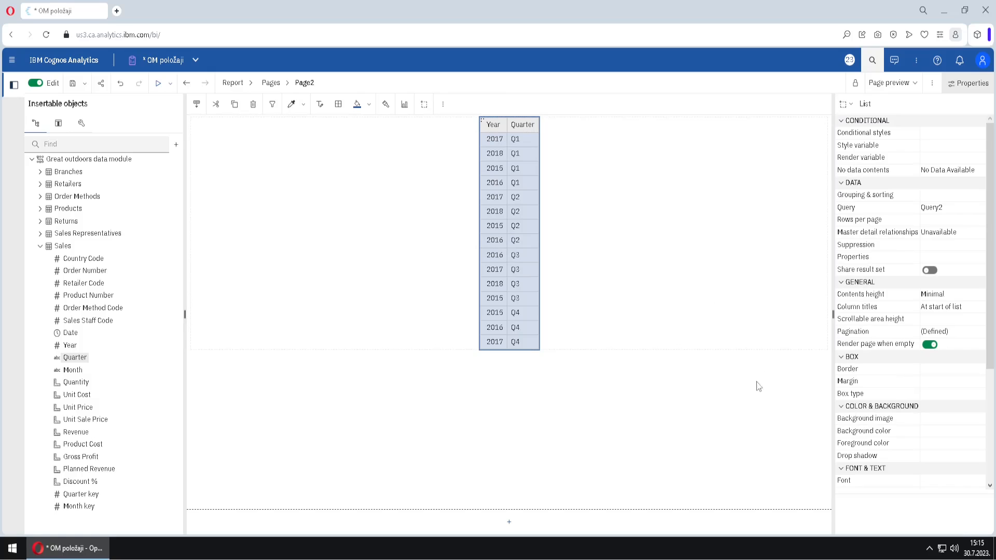
# Set the height of the block around the Year and Quarter list to 150 px with content not clipped
pyautogui.click(641, 225)
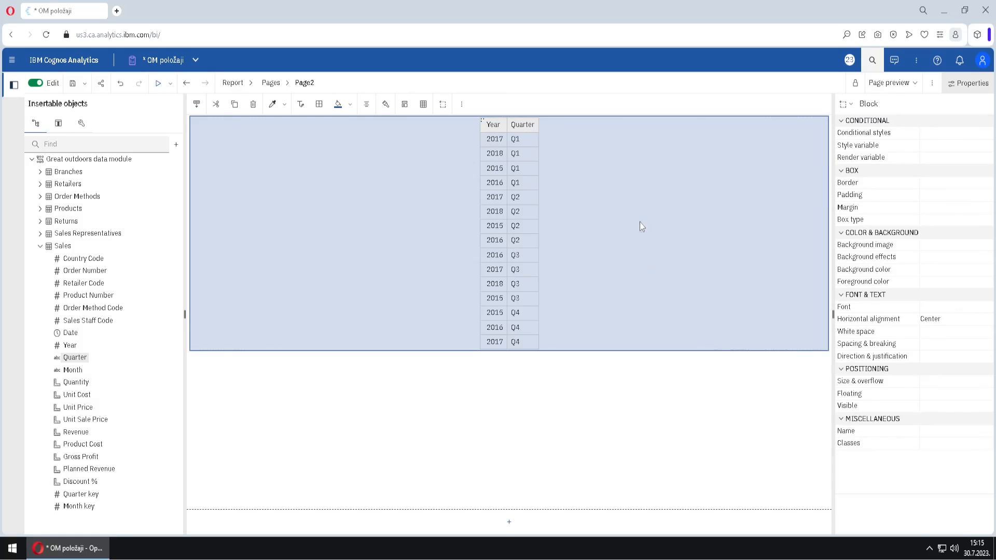
pyautogui.click(967, 383)
pyautogui.click(986, 381)
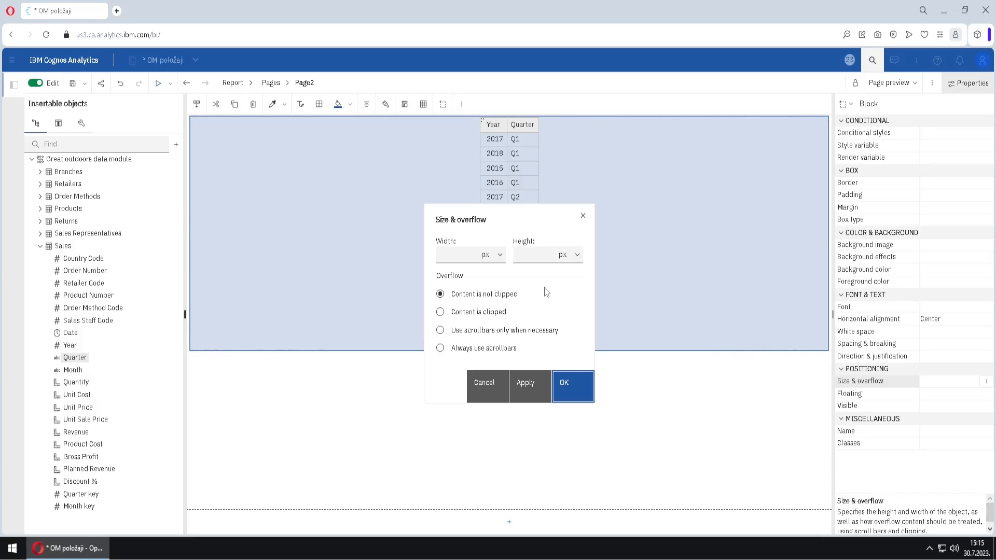
pyautogui.click(539, 256)
pyautogui.write('150')
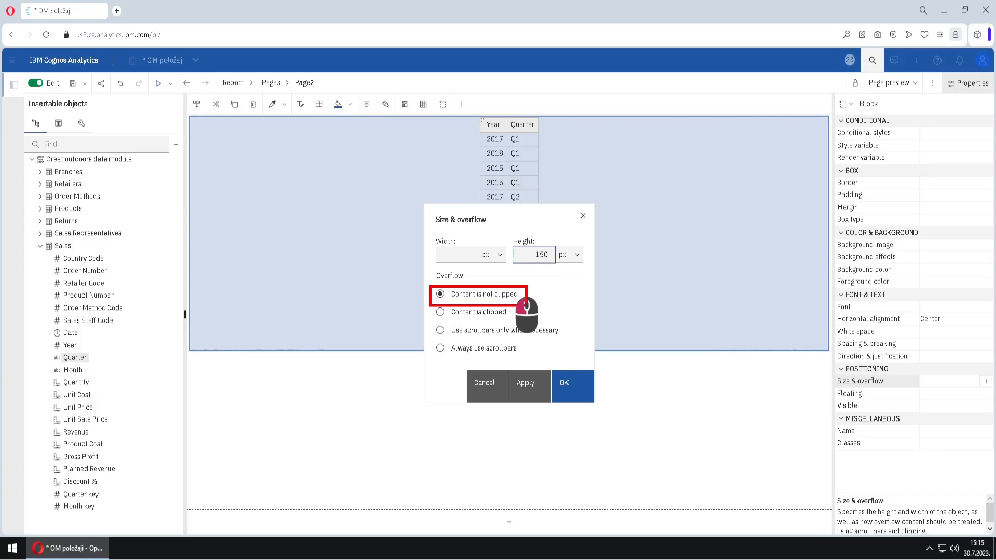
pyautogui.click(572, 388)
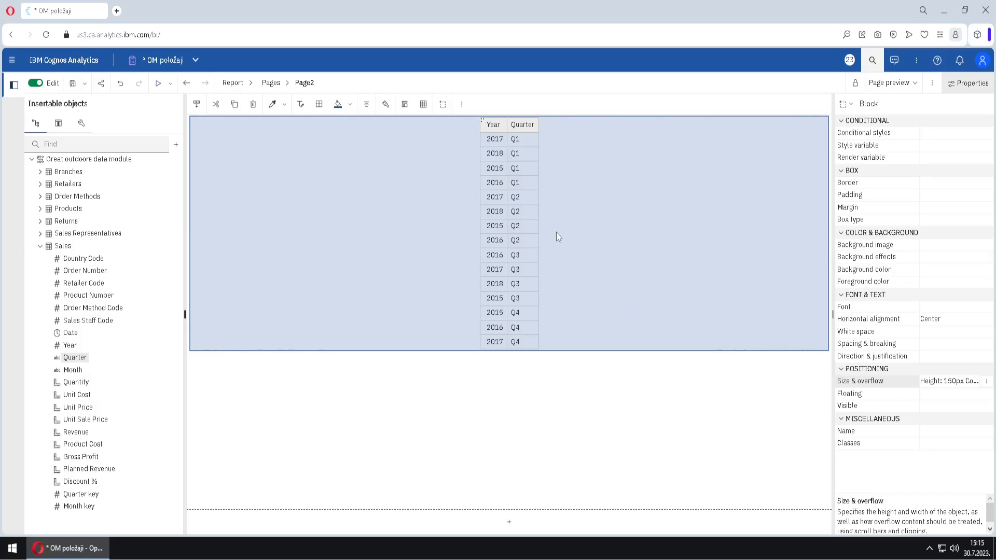
# Change the block's overflow setting so that its content is clipped
pyautogui.click(986, 382)
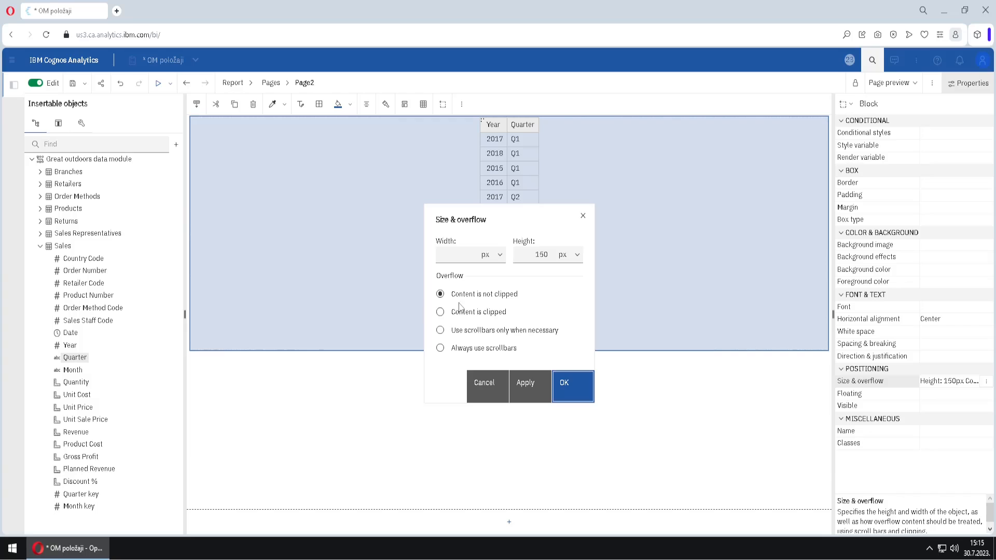
pyautogui.click(440, 316)
pyautogui.click(582, 388)
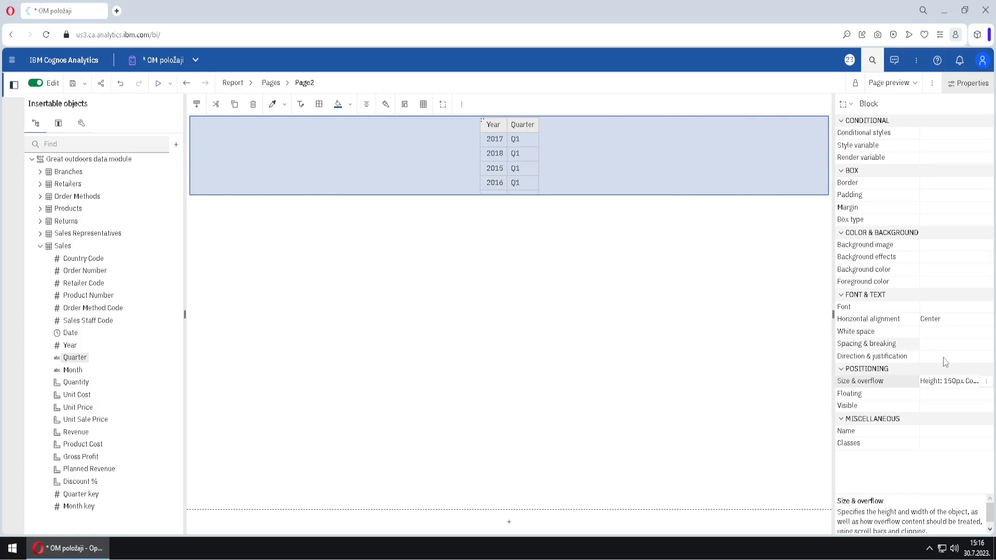
# Set the block's overflow to use scrollbars only when necessary and try scrolling its content
pyautogui.click(986, 381)
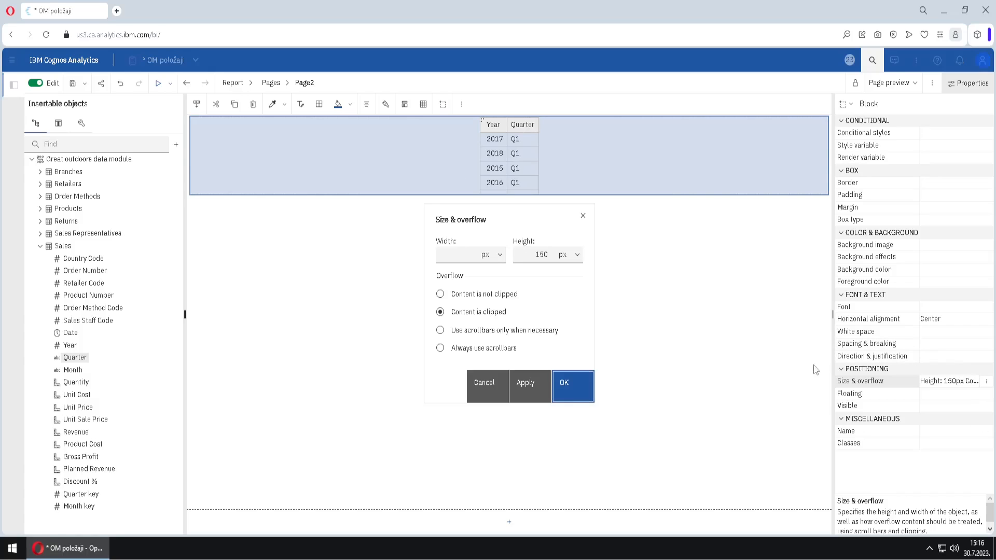
pyautogui.click(440, 333)
pyautogui.click(573, 384)
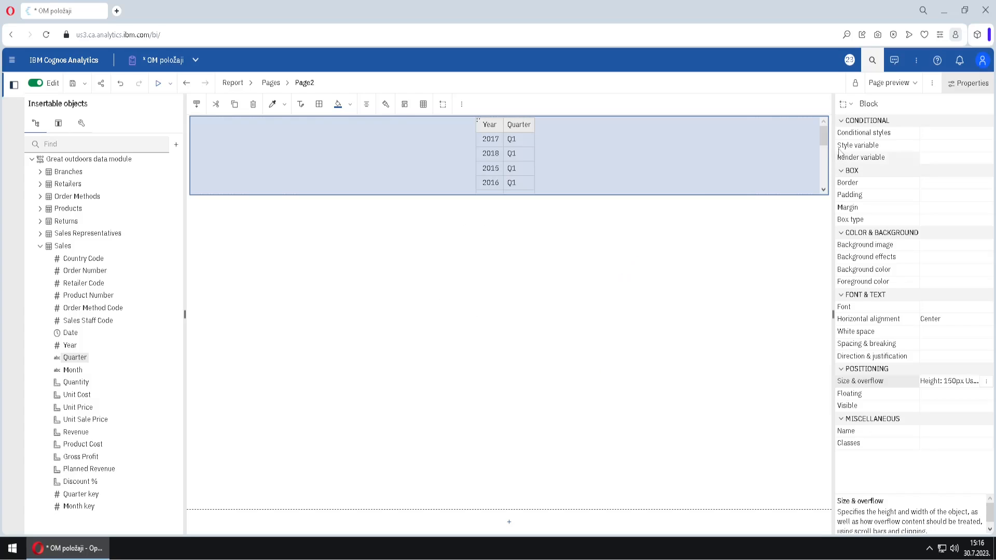
pyautogui.moveTo(823, 136)
pyautogui.mouseDown()
pyautogui.moveTo(825, 183)
pyautogui.moveTo(824, 128)
pyautogui.moveTo(825, 188)
pyautogui.moveTo(823, 122)
pyautogui.mouseUp()
# Set the height of the block on Page2 to 800 px
pyautogui.click(986, 381)
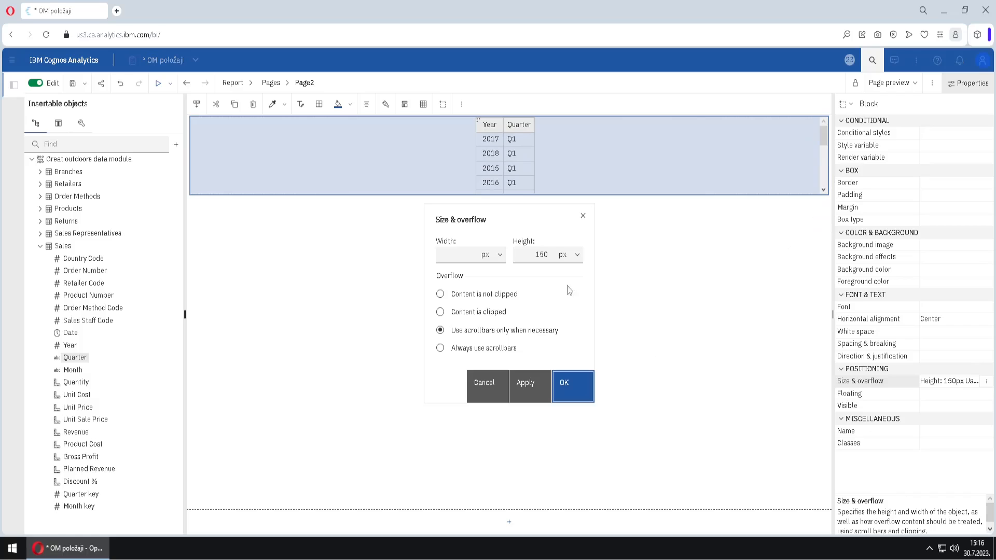
pyautogui.click(524, 255)
pyautogui.write('800')
pyautogui.click(571, 395)
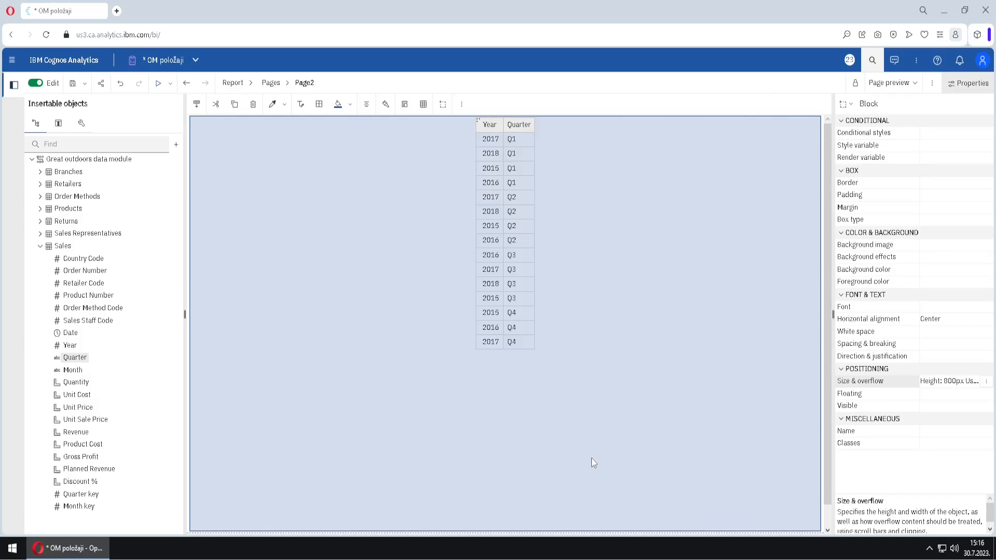
# Set the block's overflow to always use scrollbars
pyautogui.click(985, 383)
pyautogui.click(441, 350)
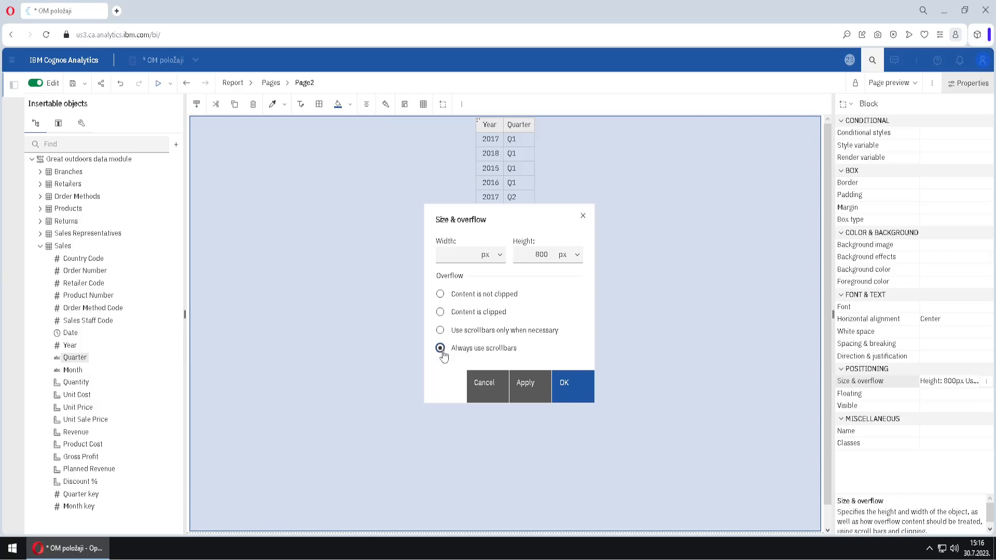
pyautogui.click(569, 396)
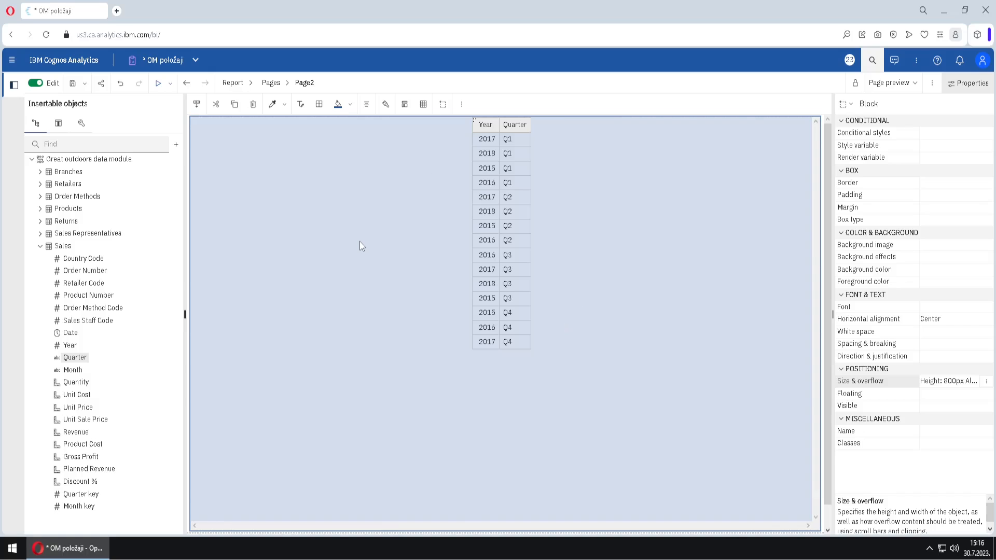
# Open Page1 and display the toolbox of insertable objects
pyautogui.click(251, 83)
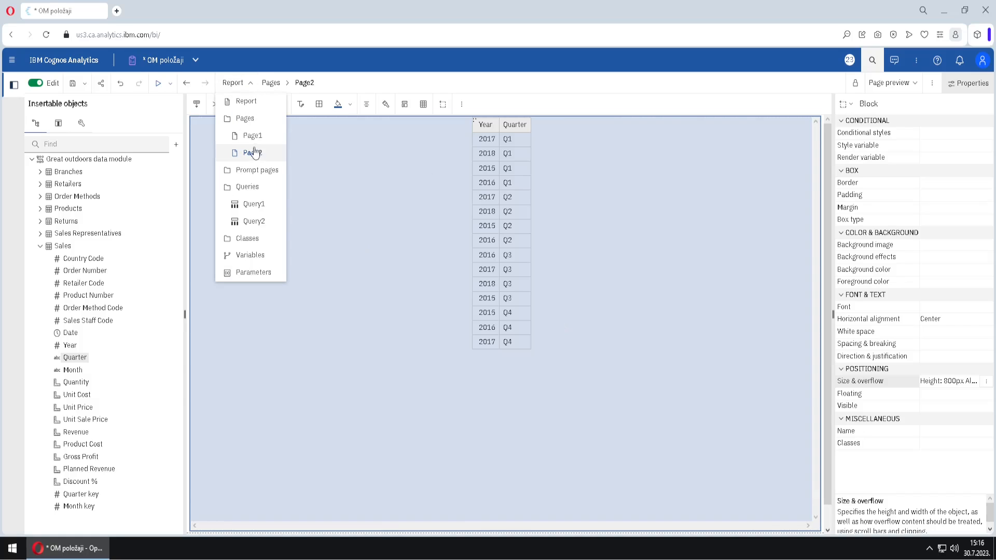
pyautogui.click(249, 136)
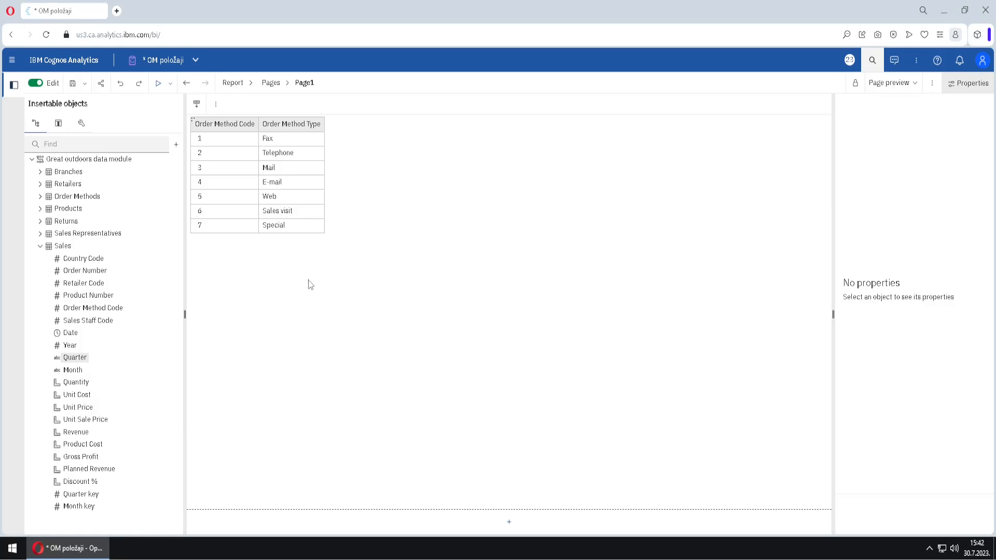
pyautogui.click(81, 124)
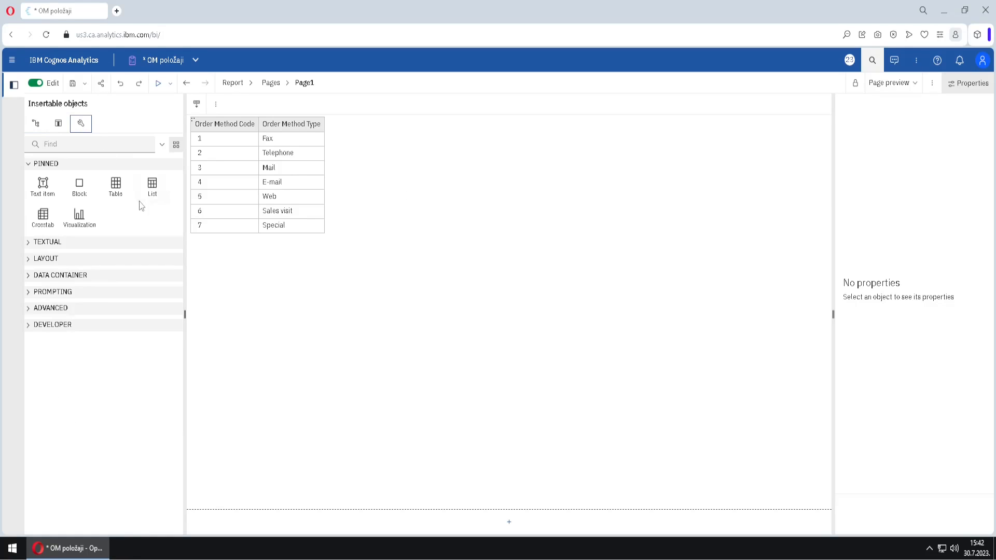
# Insert an empty list beside the order method list, select the table enclosing both, and undo the insertion
pyautogui.moveTo(151, 185); pyautogui.dragTo(367, 157)
pyautogui.click(547, 368)
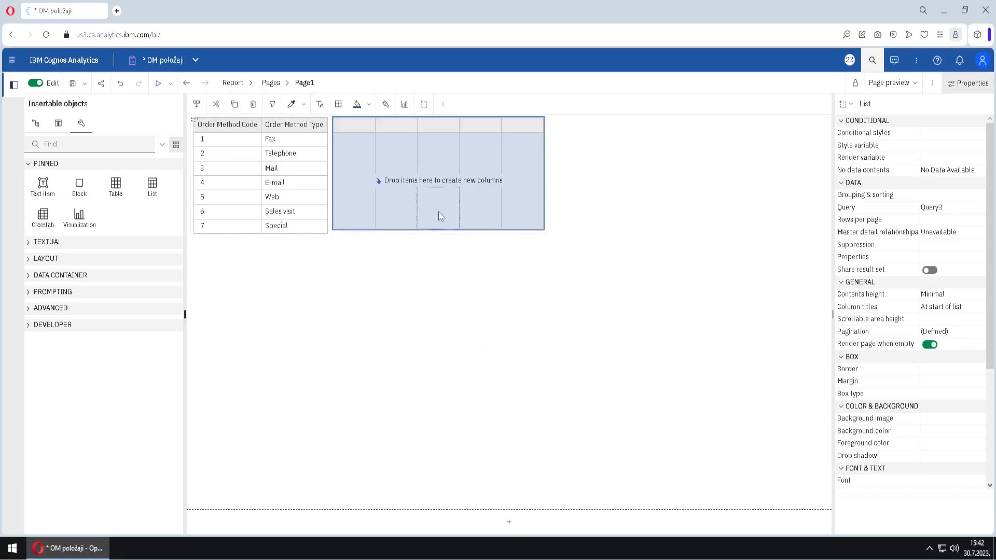
pyautogui.click(853, 108)
pyautogui.click(876, 156)
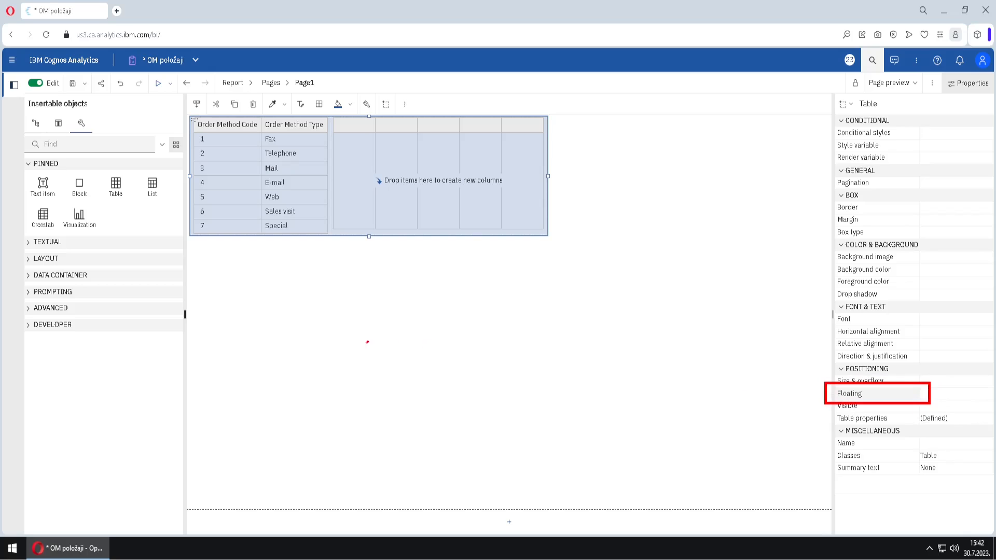
pyautogui.click(121, 83)
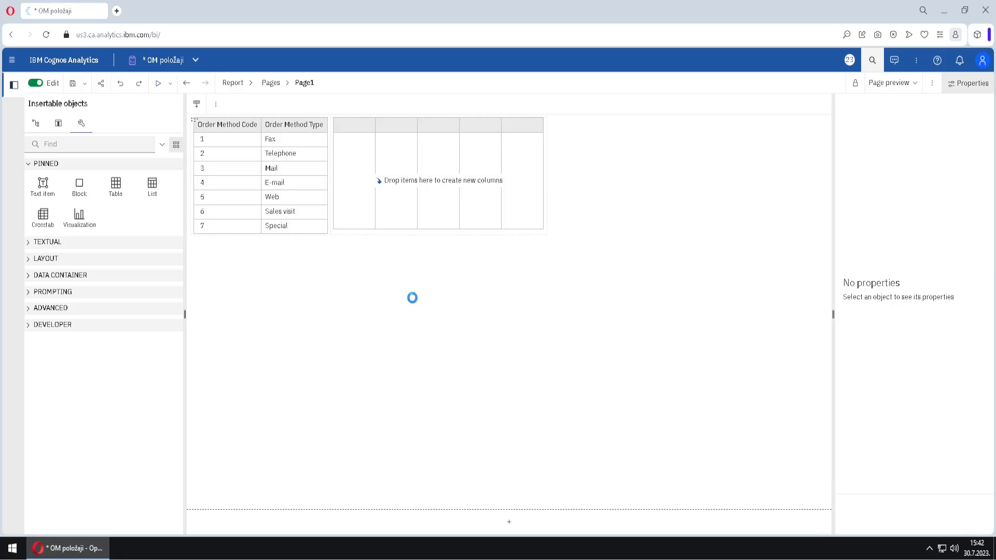
# Turn off the guided report layout in the Report options
pyautogui.click(932, 83)
pyautogui.click(923, 361)
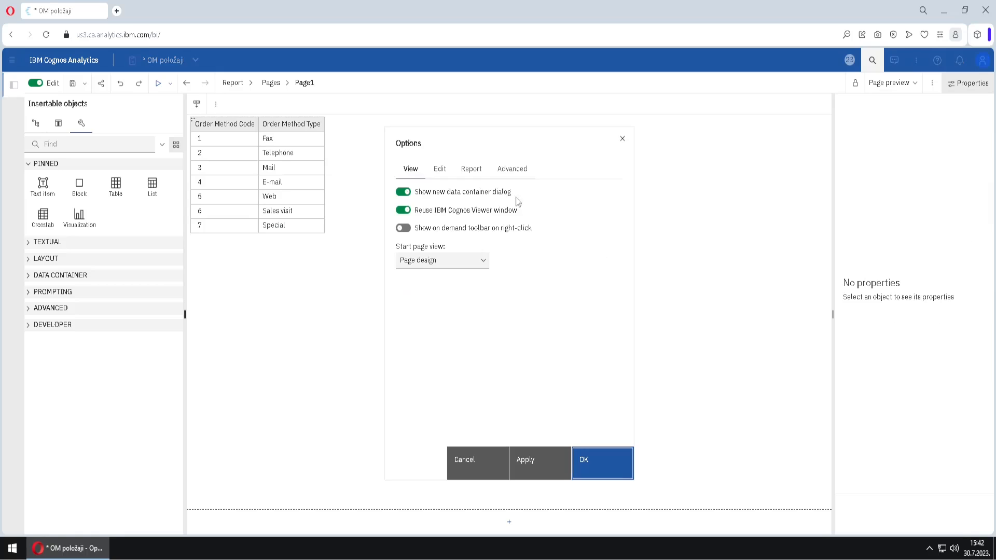
pyautogui.click(478, 171)
pyautogui.click(403, 318)
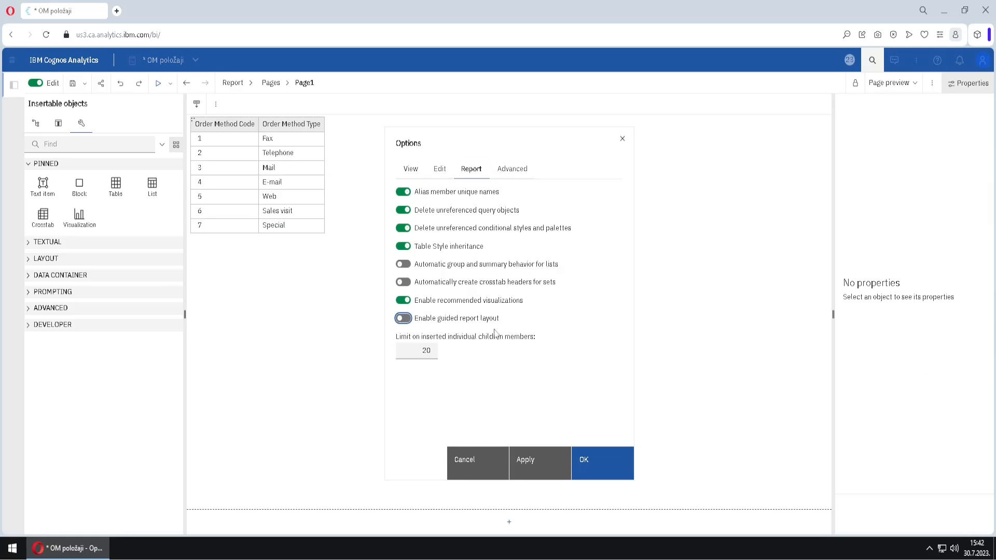
pyautogui.click(597, 460)
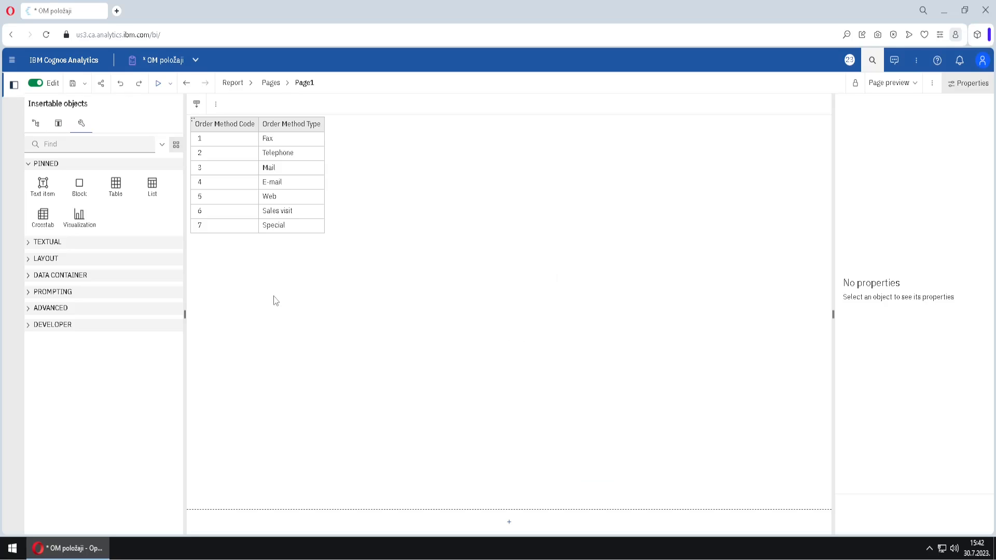
# Insert an empty list below the order method list, and float the order method list so content flows on its right side
pyautogui.moveTo(152, 187); pyautogui.dragTo(344, 139)
pyautogui.click(538, 378)
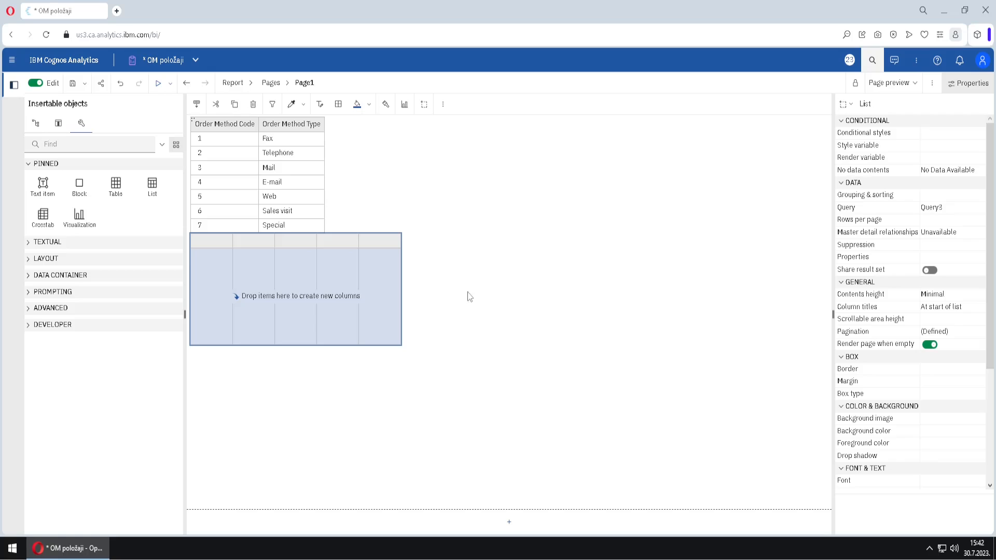
pyautogui.click(193, 123)
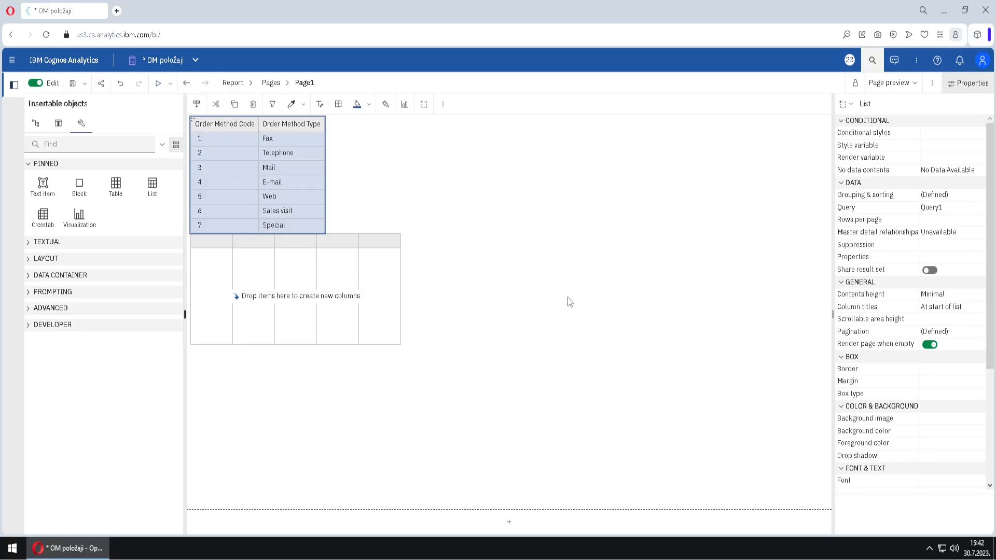
pyautogui.scroll(-3, 980, 430)
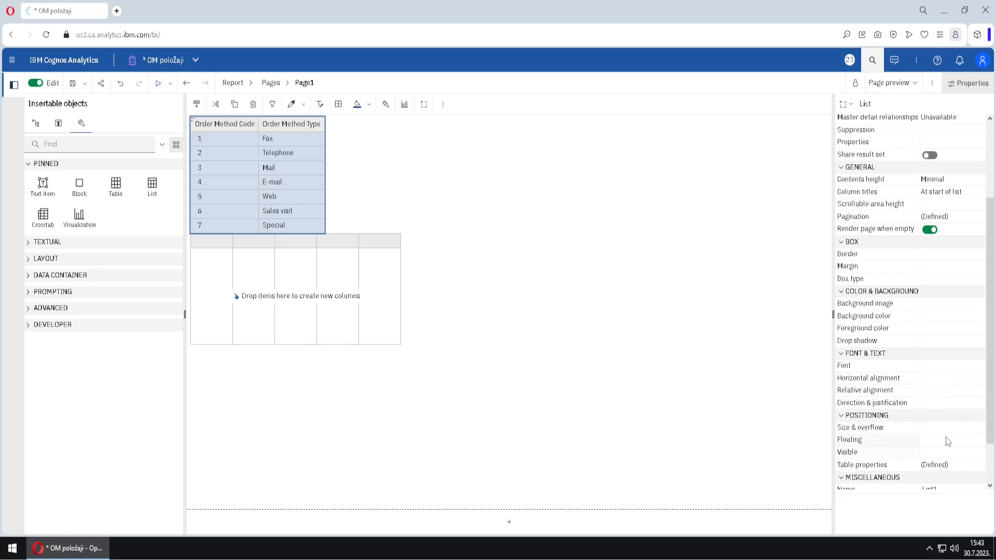
pyautogui.click(950, 439)
pyautogui.click(978, 440)
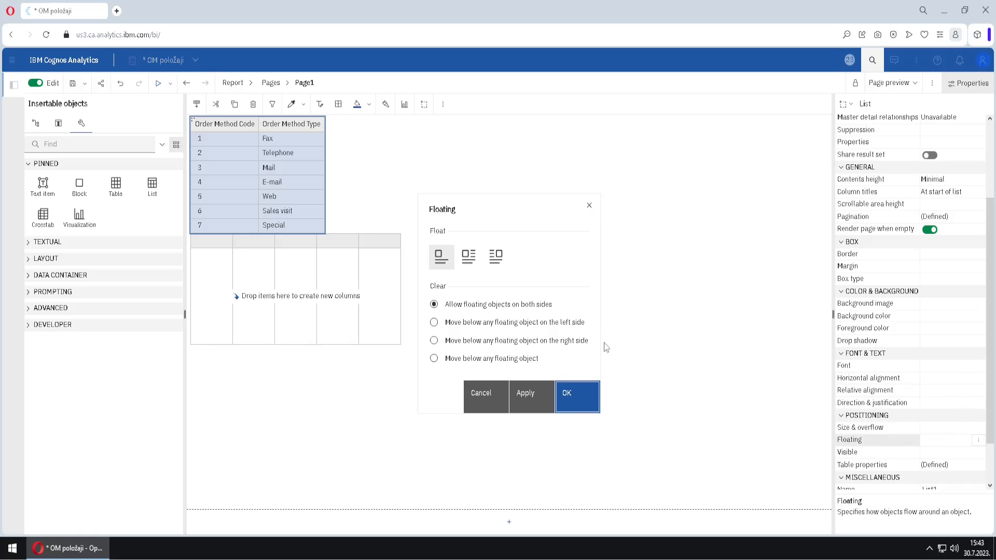
pyautogui.click(472, 253)
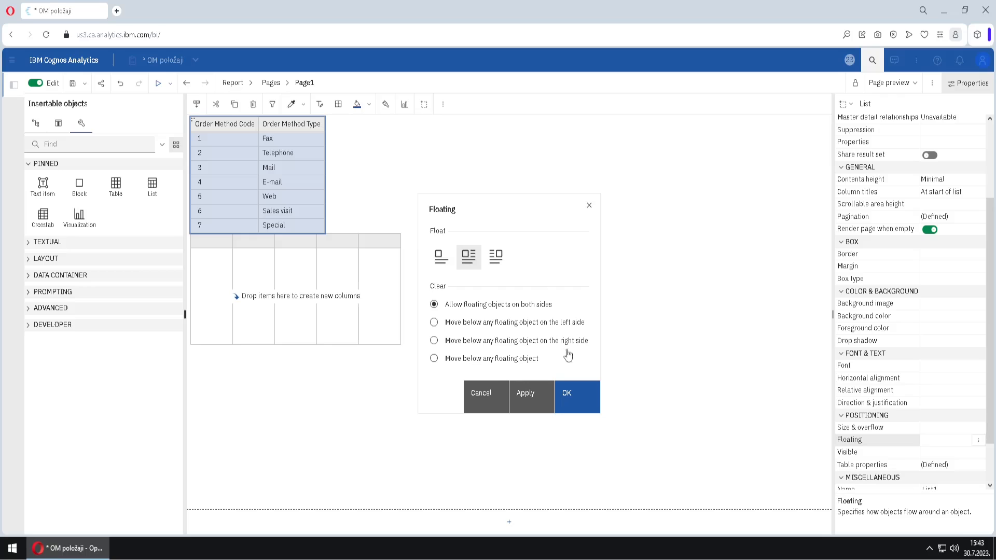
pyautogui.click(535, 403)
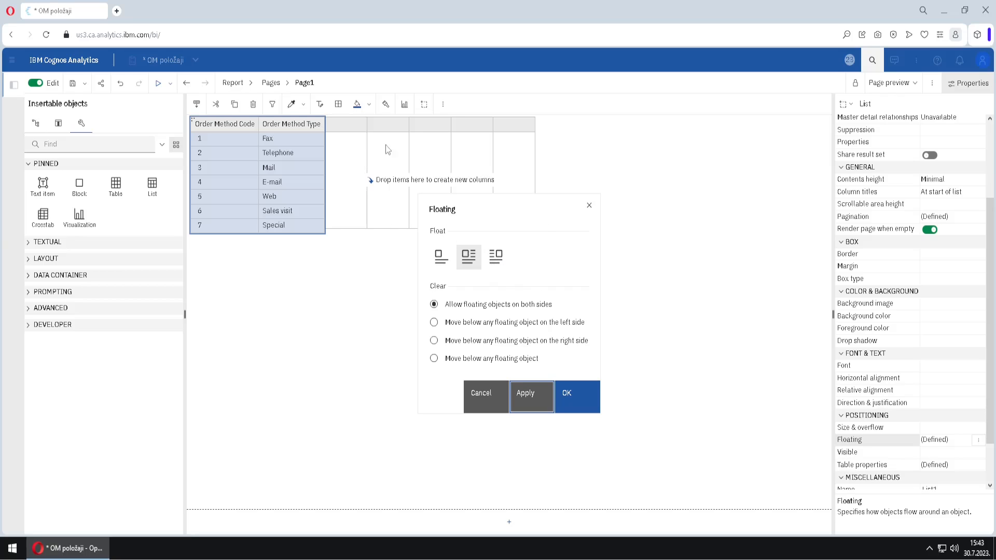
# Apply floating with content on the order method list's left side, then switch it back to content on the right side
pyautogui.click(497, 257)
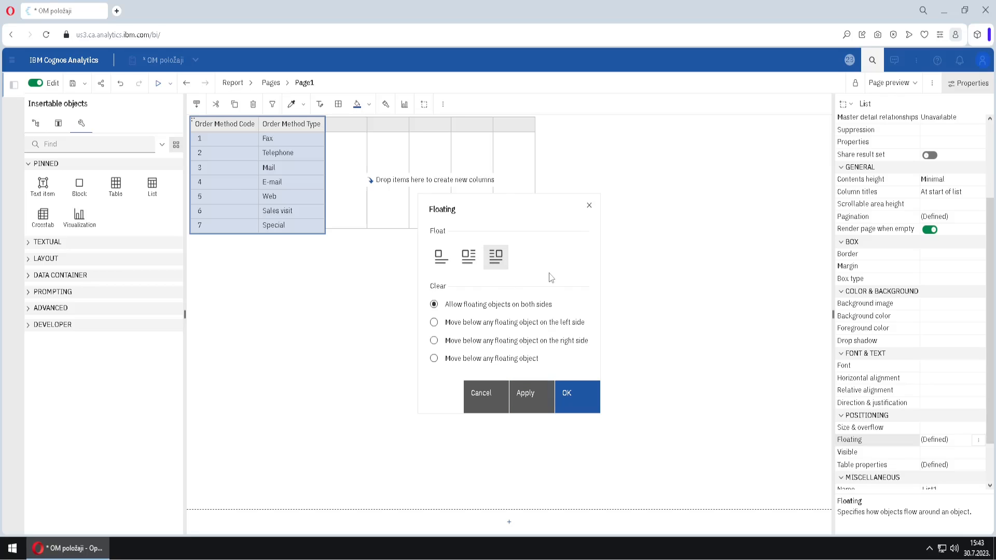
pyautogui.click(533, 395)
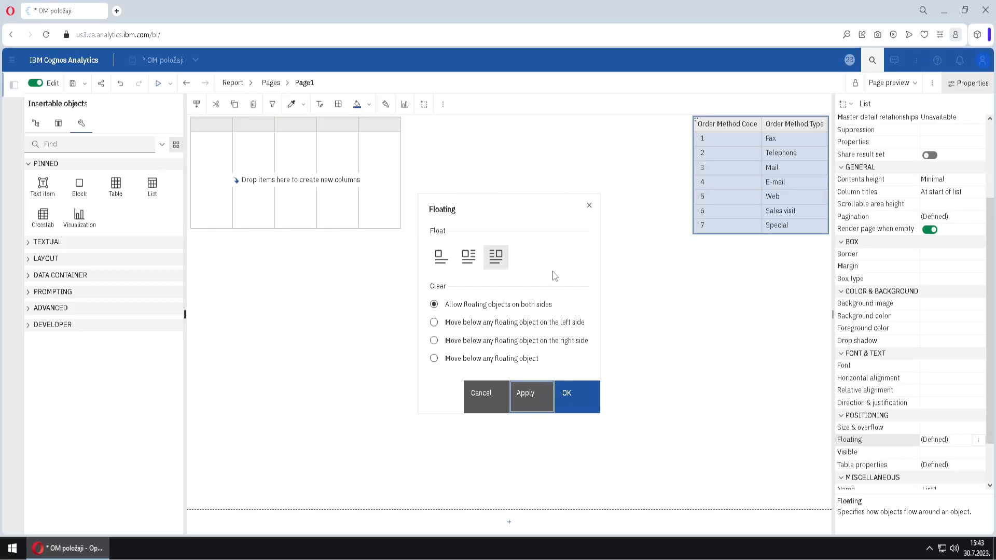
pyautogui.click(465, 264)
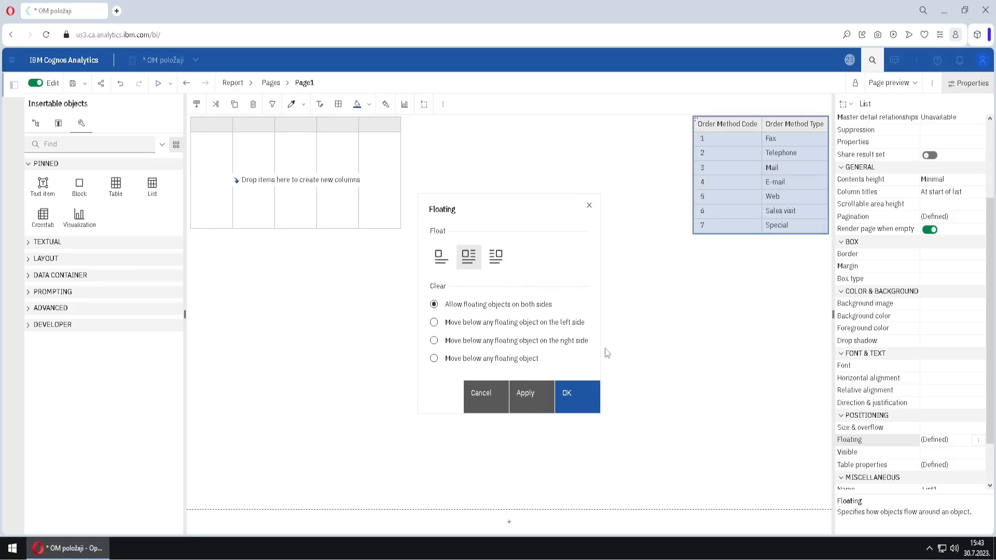
pyautogui.click(526, 399)
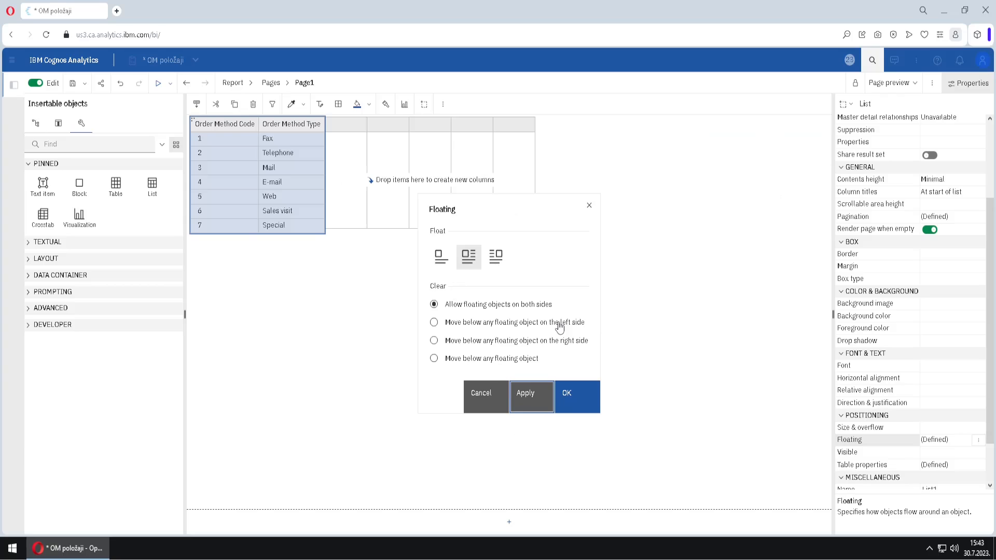
pyautogui.click(576, 404)
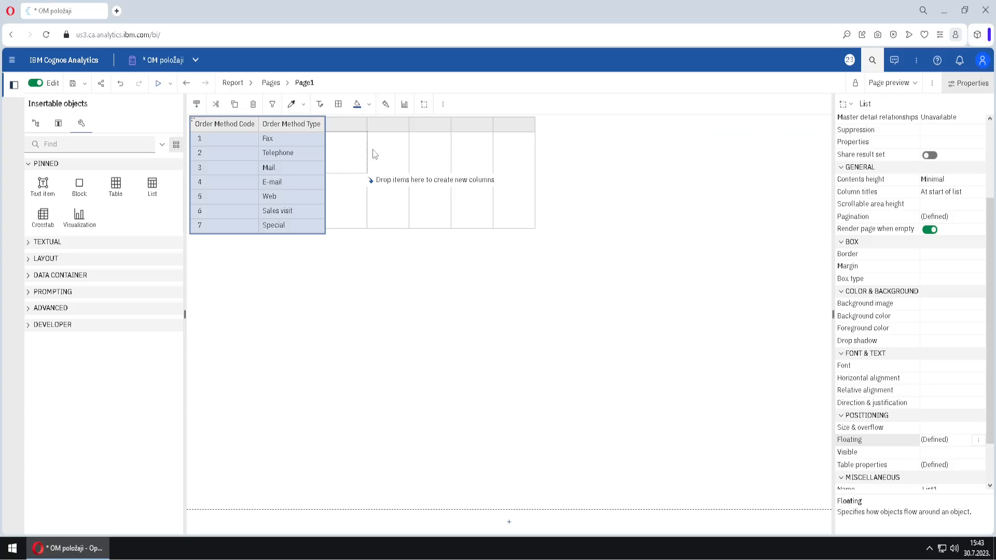
# Apply "Move below any floating object on the left side" to the empty list, and restore "Allow floating objects on both sides"
pyautogui.click(337, 123)
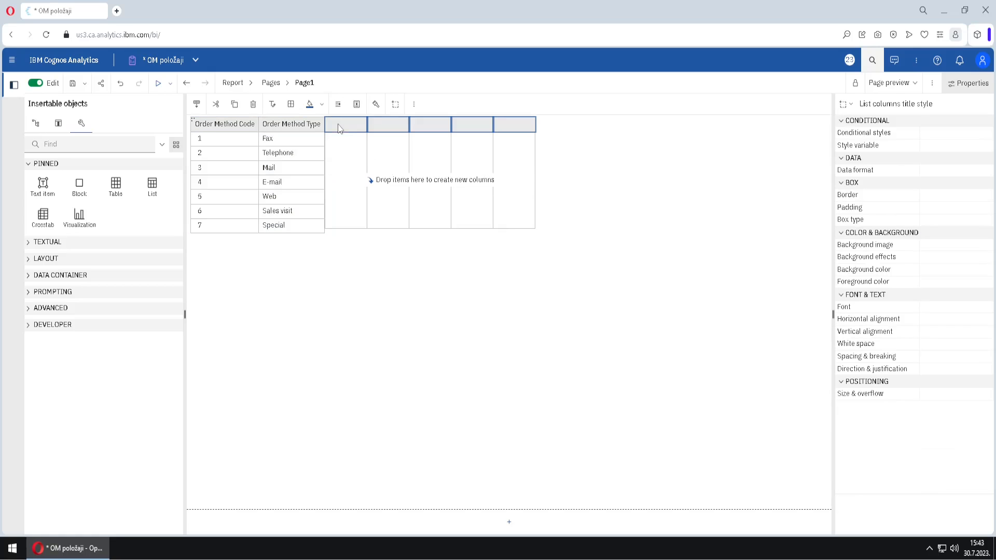
pyautogui.click(846, 104)
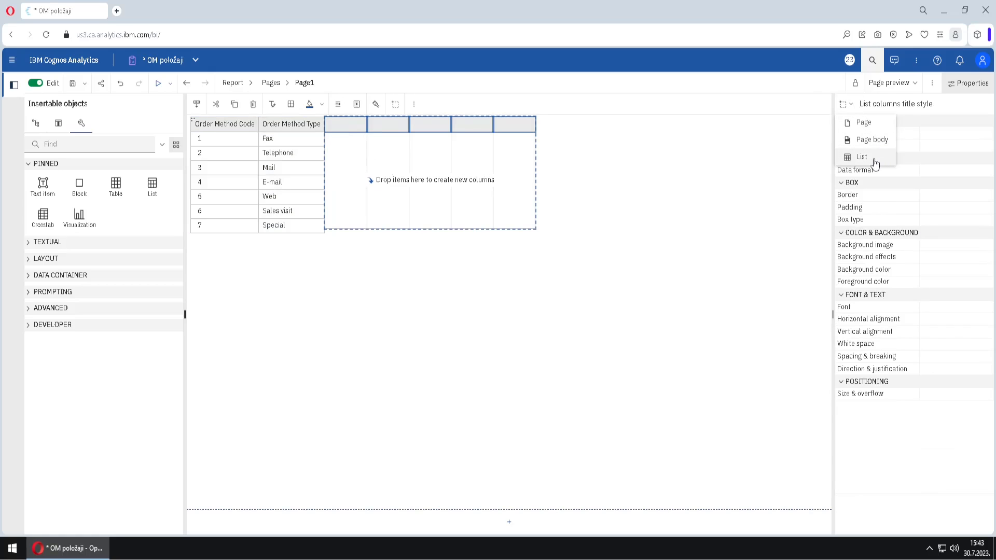
pyautogui.click(861, 156)
pyautogui.scroll(-2, 965, 341)
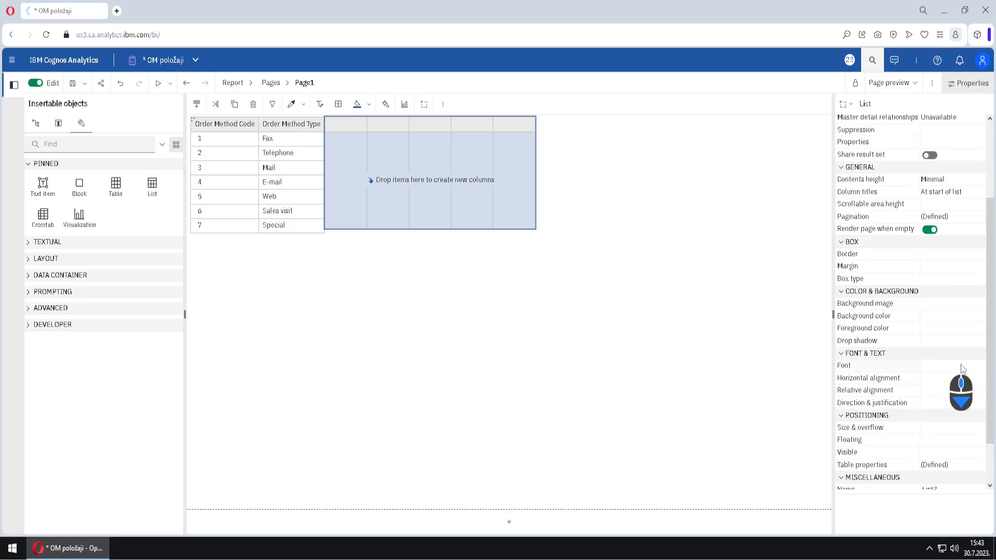
pyautogui.click(975, 443)
pyautogui.click(976, 442)
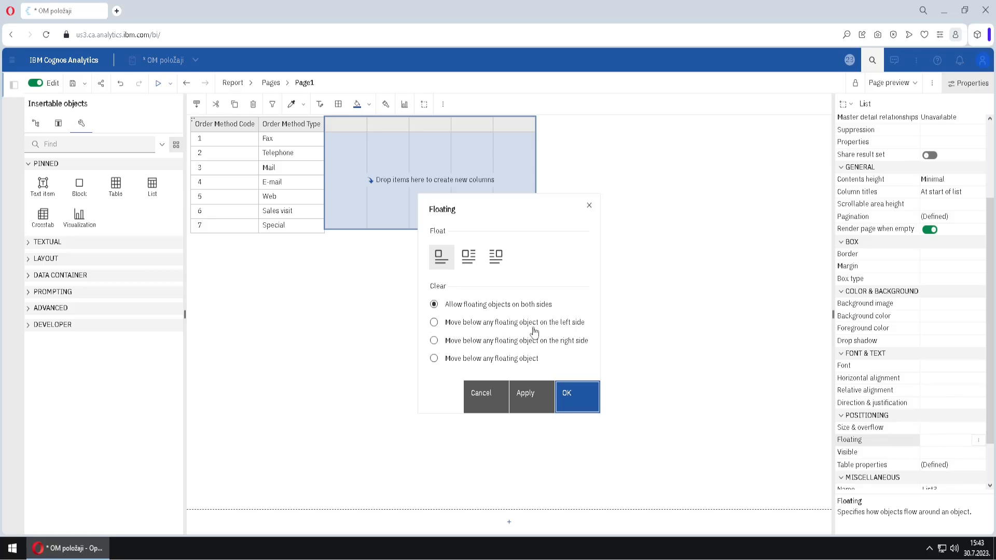
pyautogui.click(433, 323)
pyautogui.click(536, 394)
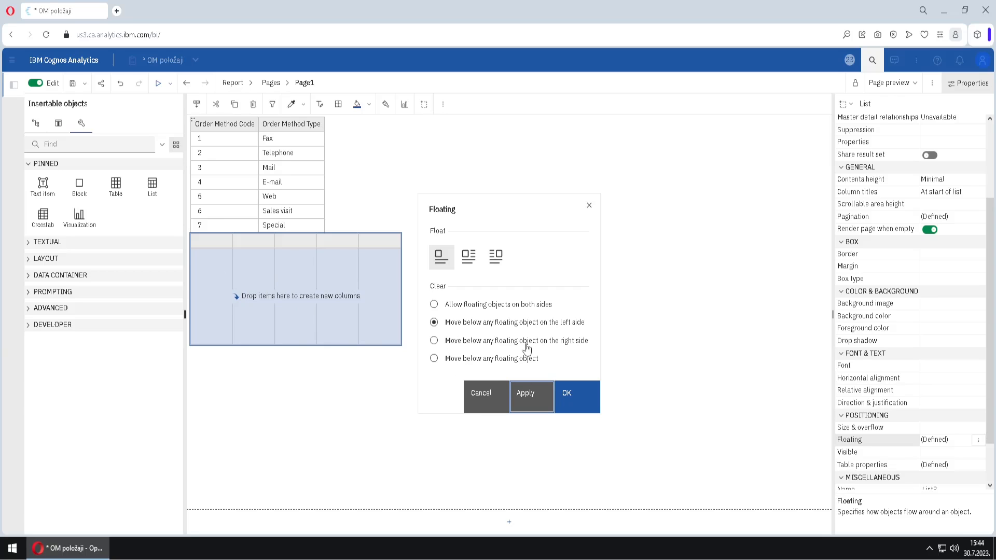
pyautogui.click(434, 305)
pyautogui.click(578, 406)
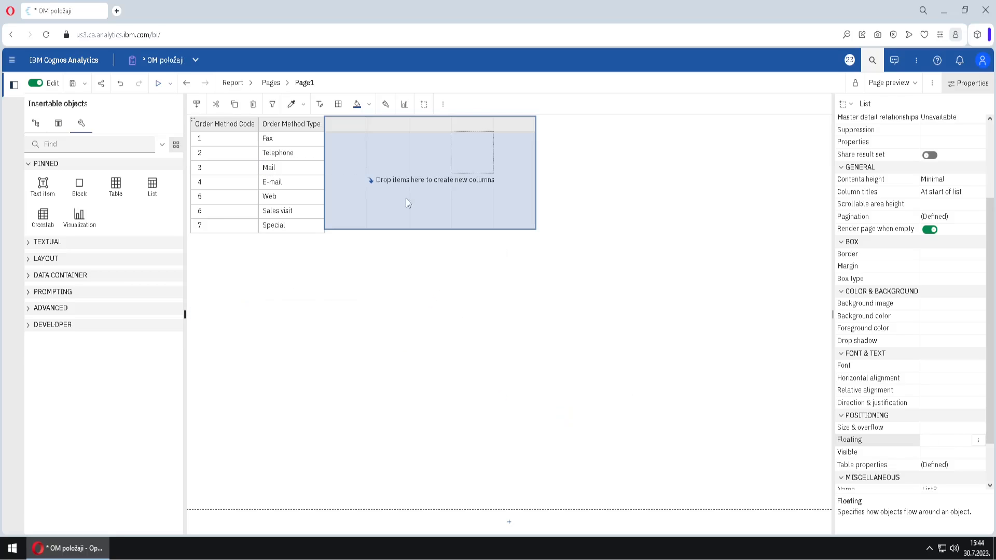
# Float the order method list so that content flows on its left side
pyautogui.click(193, 121)
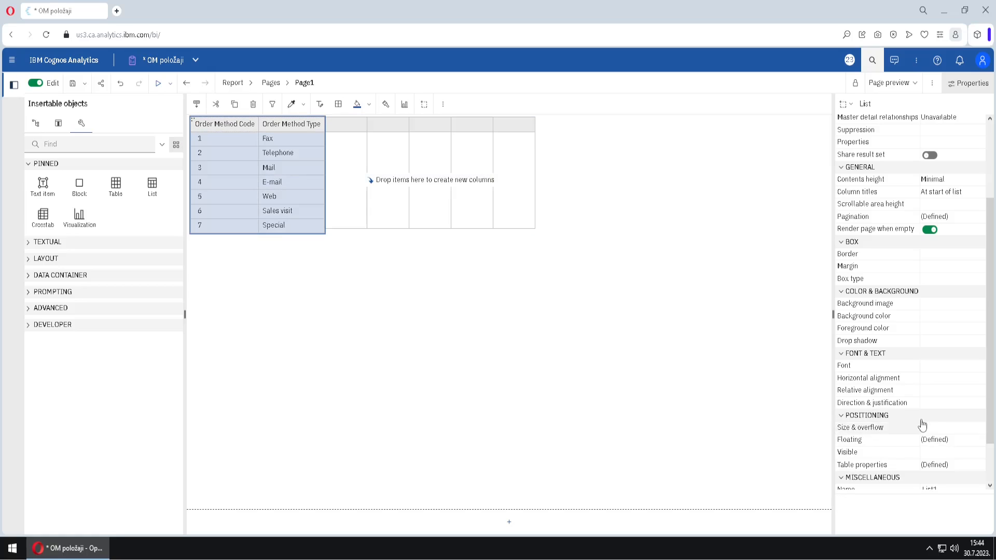
pyautogui.click(980, 442)
pyautogui.click(979, 440)
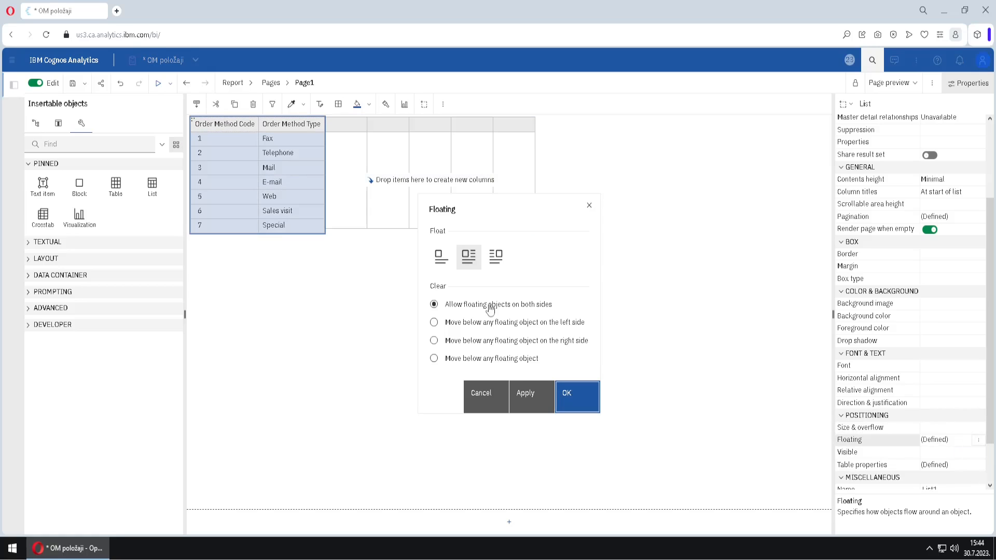
pyautogui.click(496, 259)
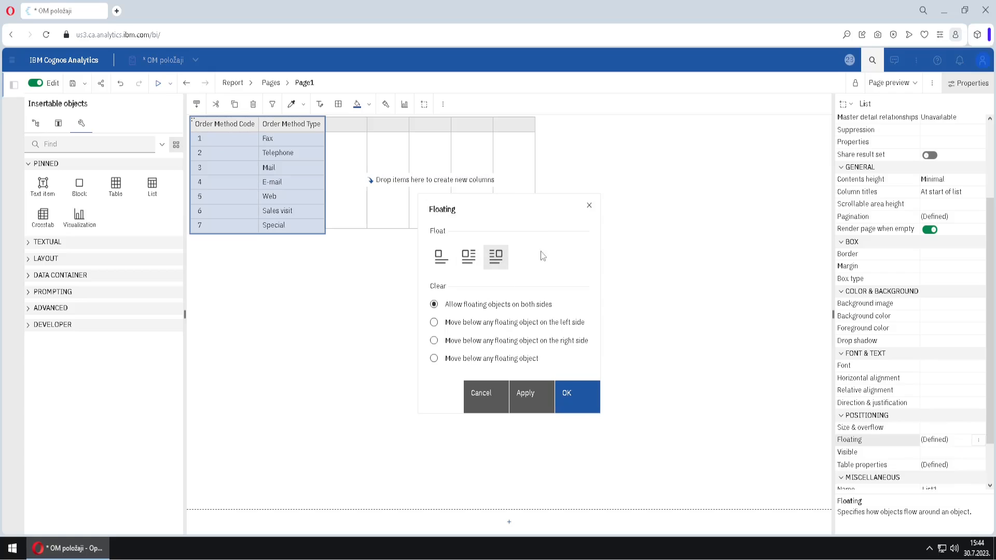
pyautogui.click(573, 396)
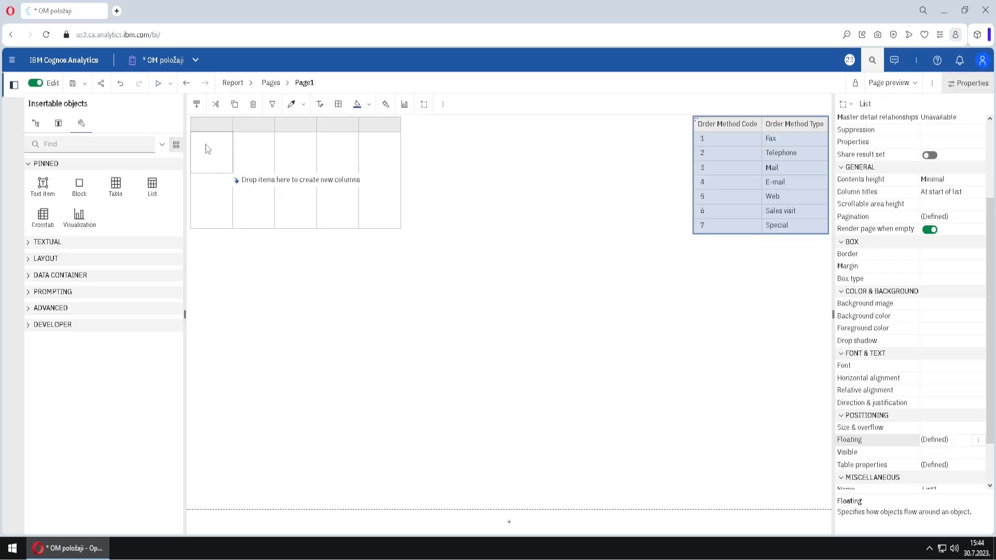
# Apply the Clear option "Move below any floating object on the right side" to the empty list
pyautogui.click(198, 125)
pyautogui.click(845, 104)
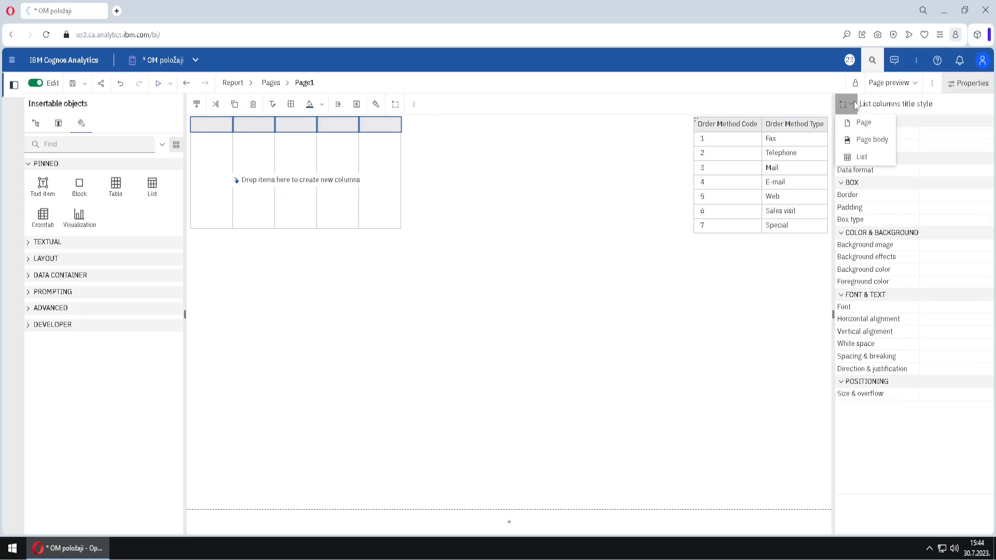
pyautogui.click(856, 156)
pyautogui.scroll(-2, 949, 445)
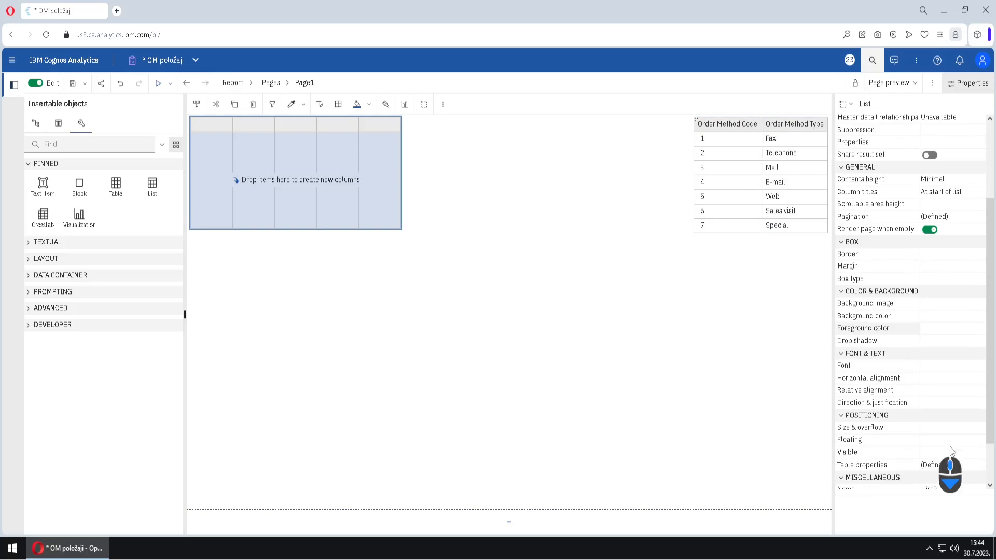
pyautogui.click(947, 440)
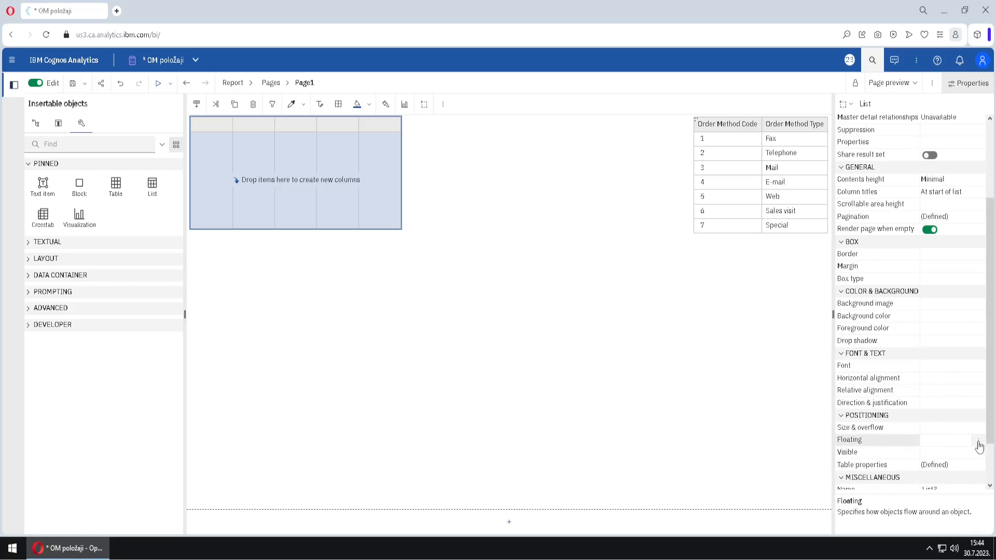
pyautogui.click(978, 440)
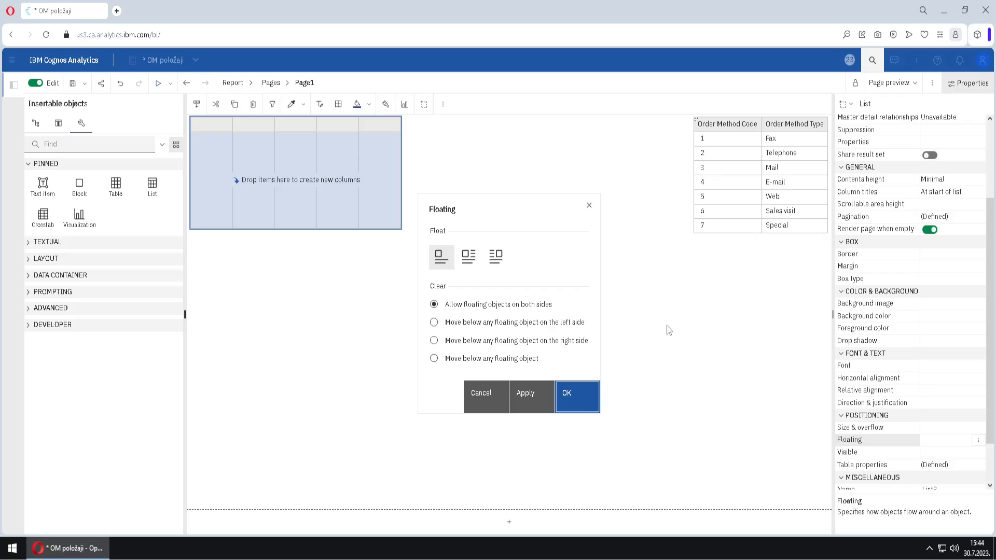
pyautogui.click(433, 341)
pyautogui.click(542, 408)
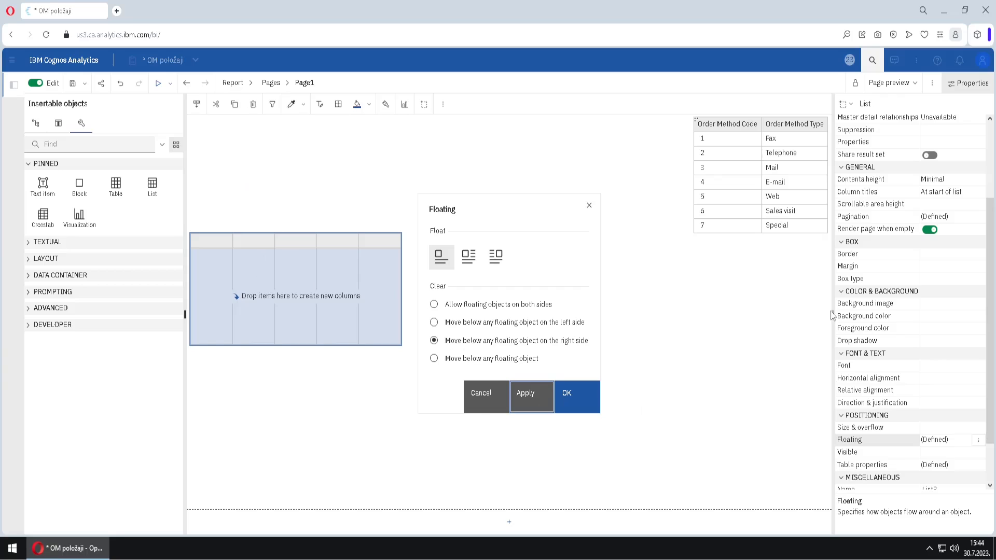
# Apply floating with content on the empty list's left side, and reset it to no floating with objects allowed on both sides
pyautogui.click(496, 259)
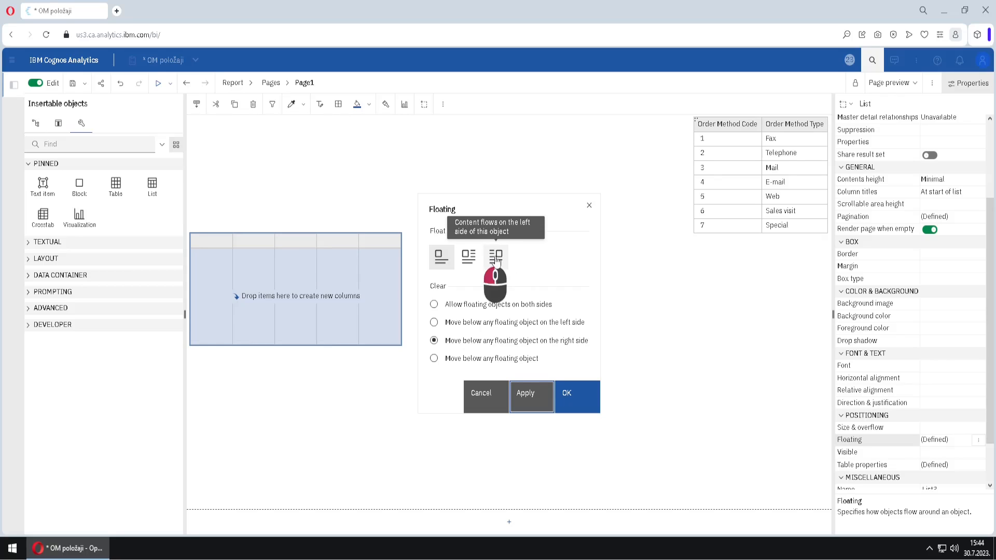
pyautogui.click(531, 399)
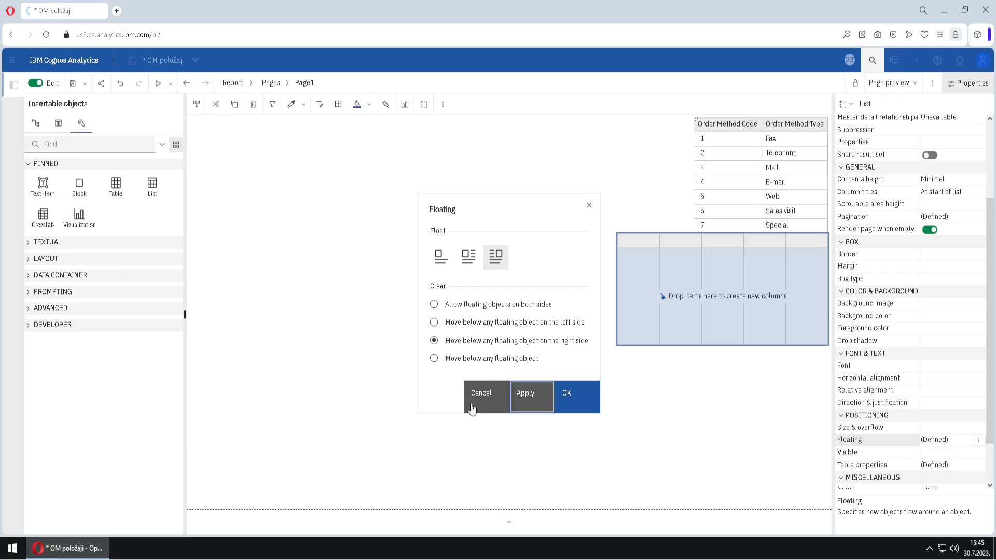
pyautogui.click(434, 304)
pyautogui.click(442, 256)
pyautogui.click(572, 403)
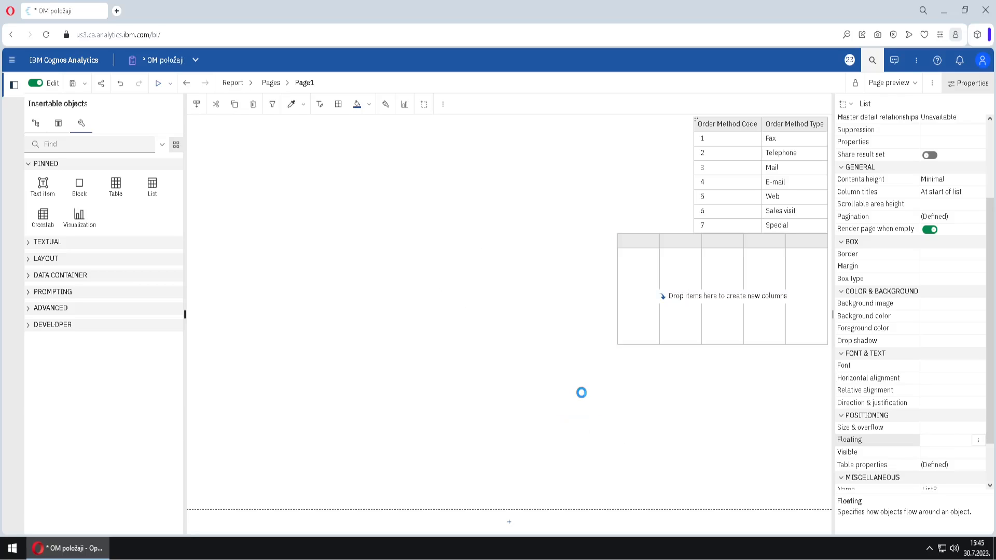
# Remove the floating from the order method list
pyautogui.click(699, 131)
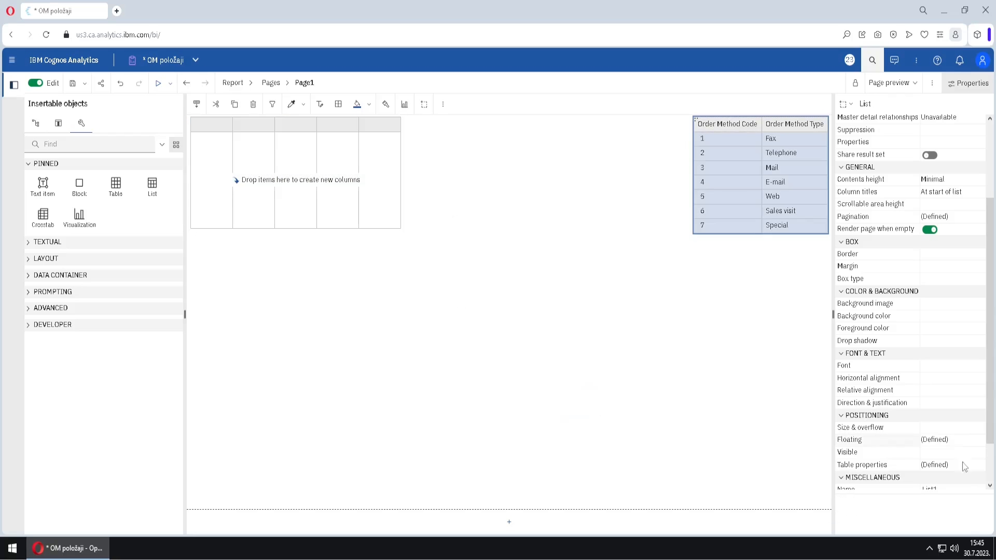
pyautogui.click(978, 440)
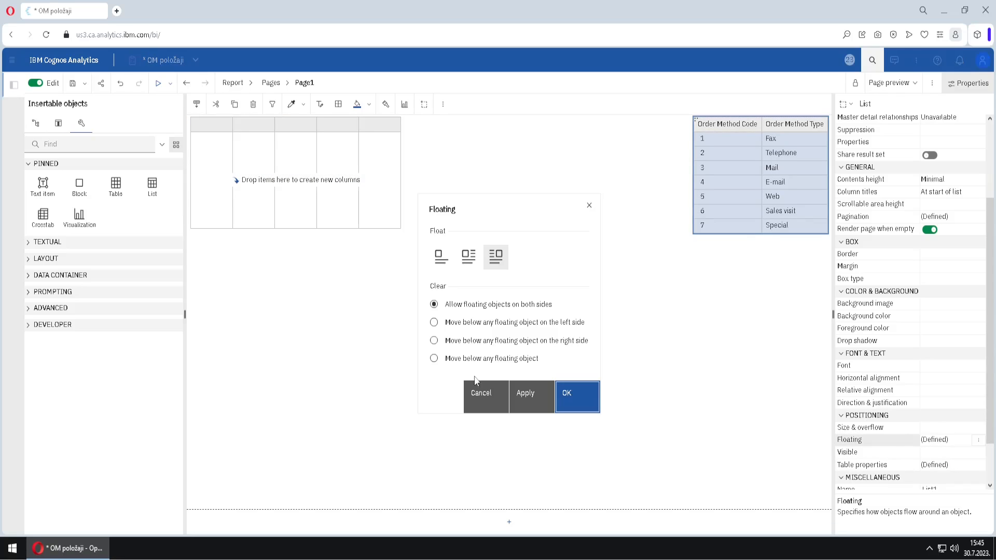
pyautogui.click(442, 256)
pyautogui.click(572, 393)
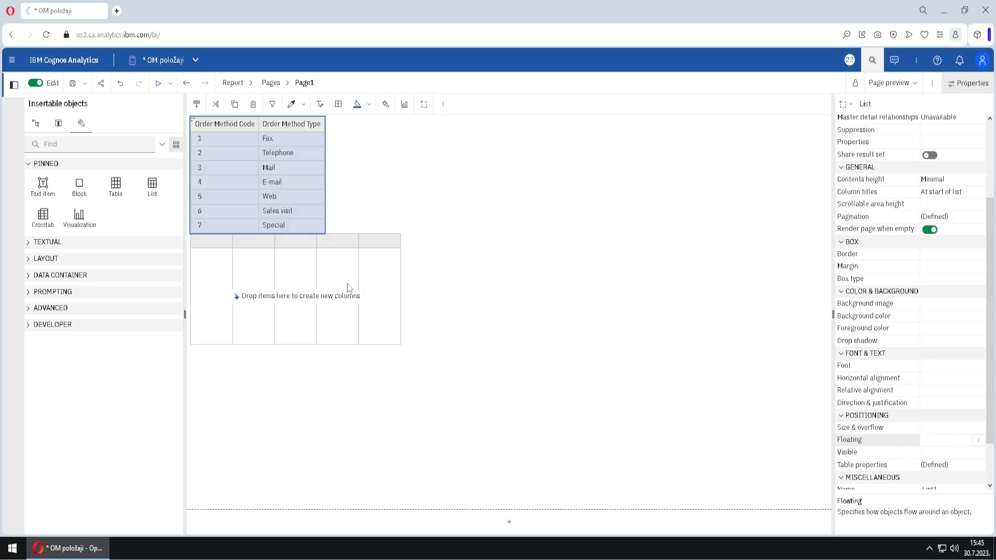
# Select the whole empty list below the order method list and delete it
pyautogui.click(317, 247)
pyautogui.click(845, 104)
pyautogui.click(862, 158)
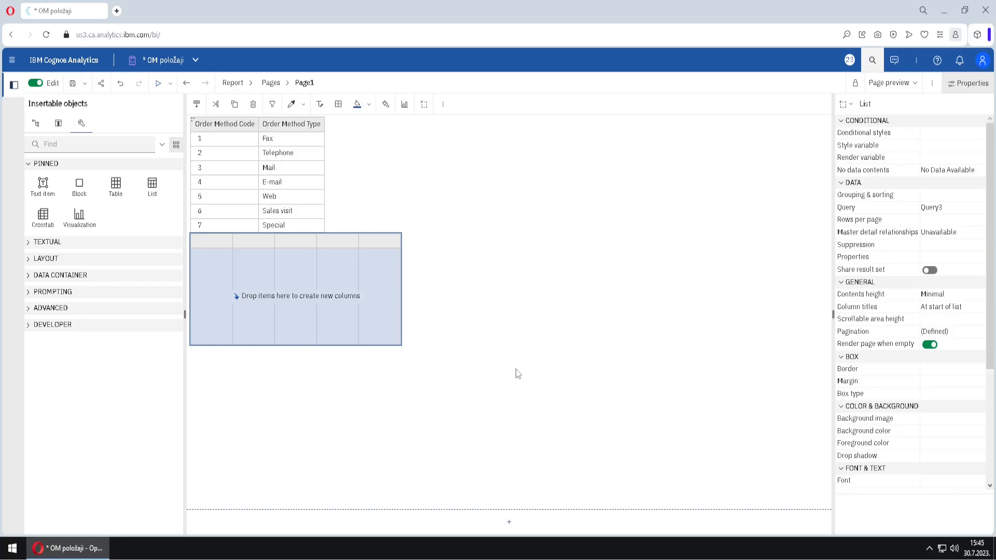
pyautogui.press('Delete')
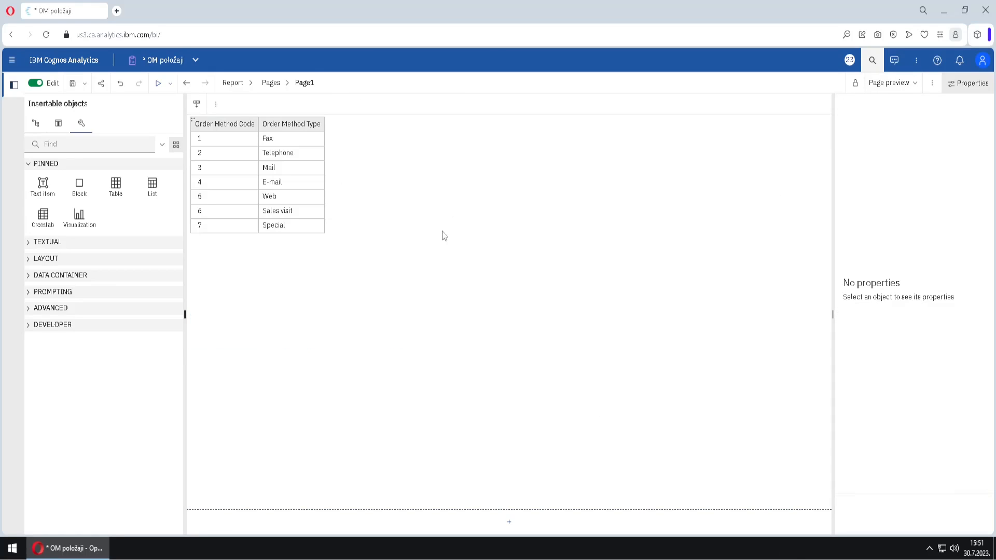
# Select the whole order method list and set its Visible property to No
pyautogui.click(193, 123)
pyautogui.scroll(-5, 957, 353)
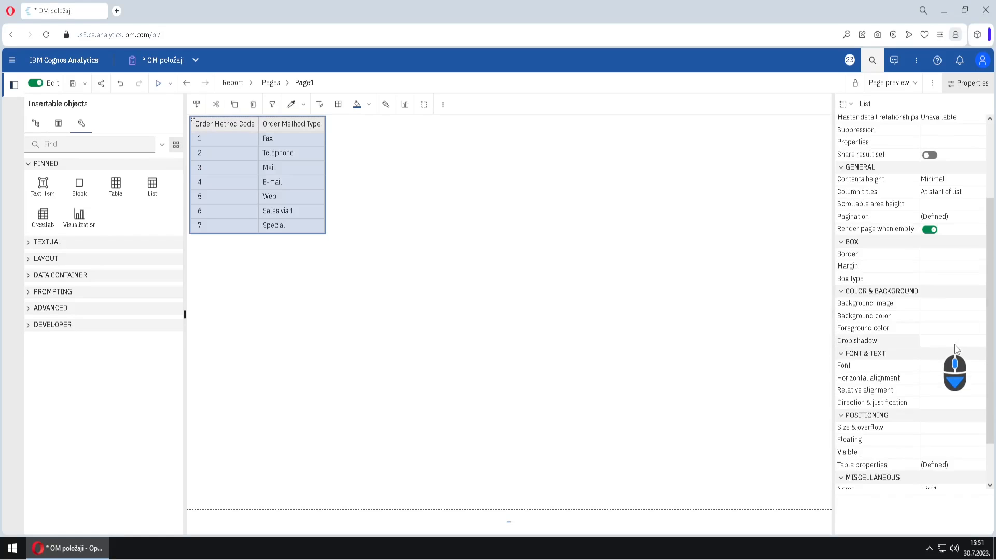
pyautogui.click(952, 396)
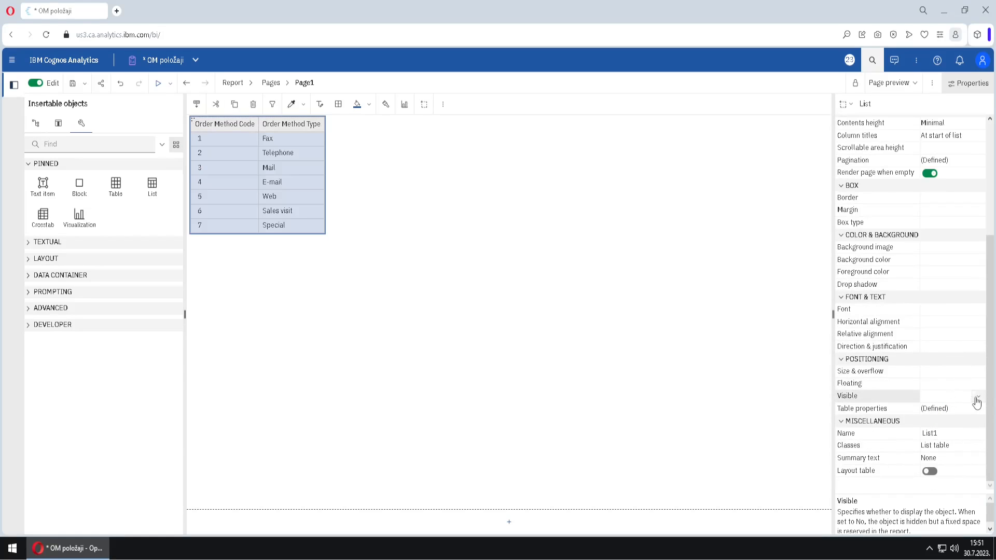
pyautogui.click(978, 399)
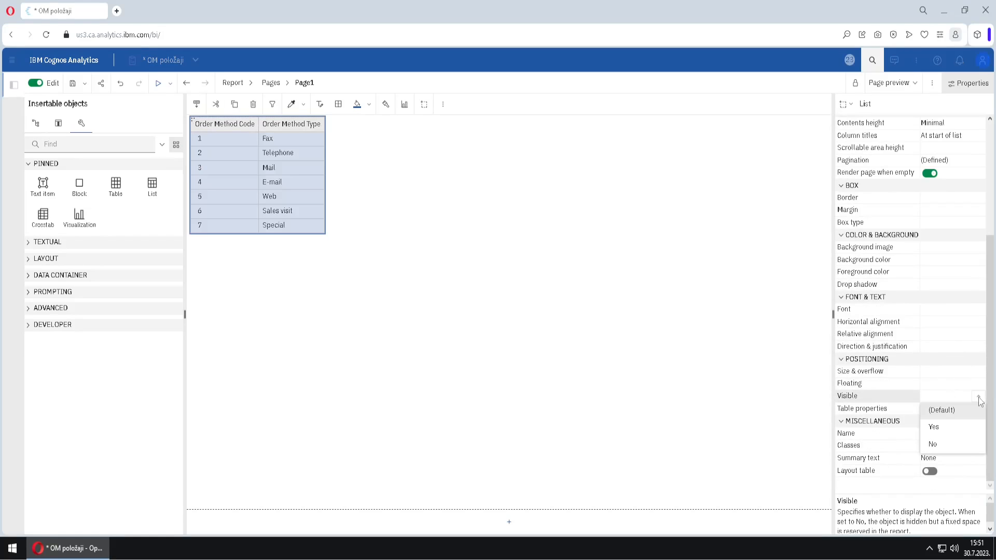
pyautogui.click(953, 449)
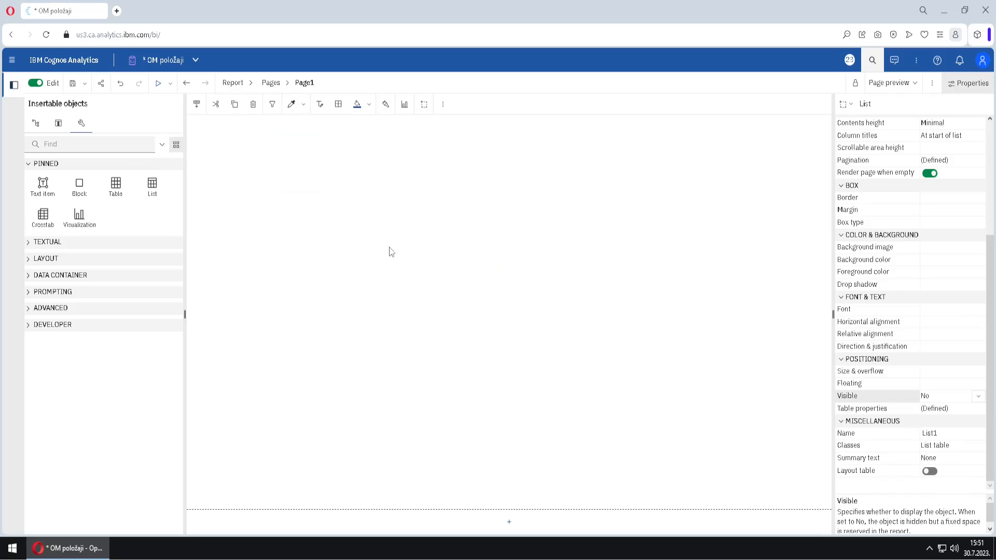
pyautogui.click(582, 287)
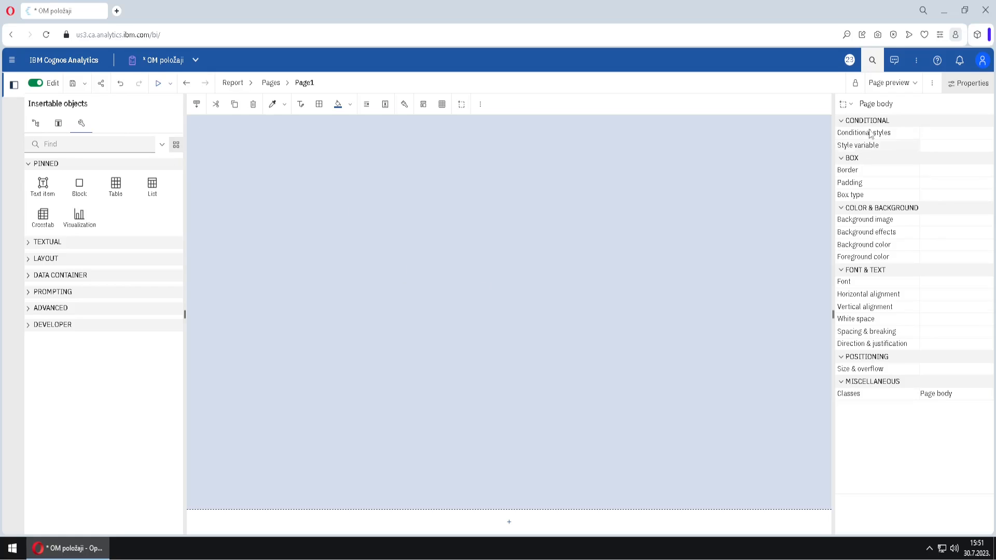
# Switch to the page structure view and select the hidden list inside the page body
pyautogui.click(916, 84)
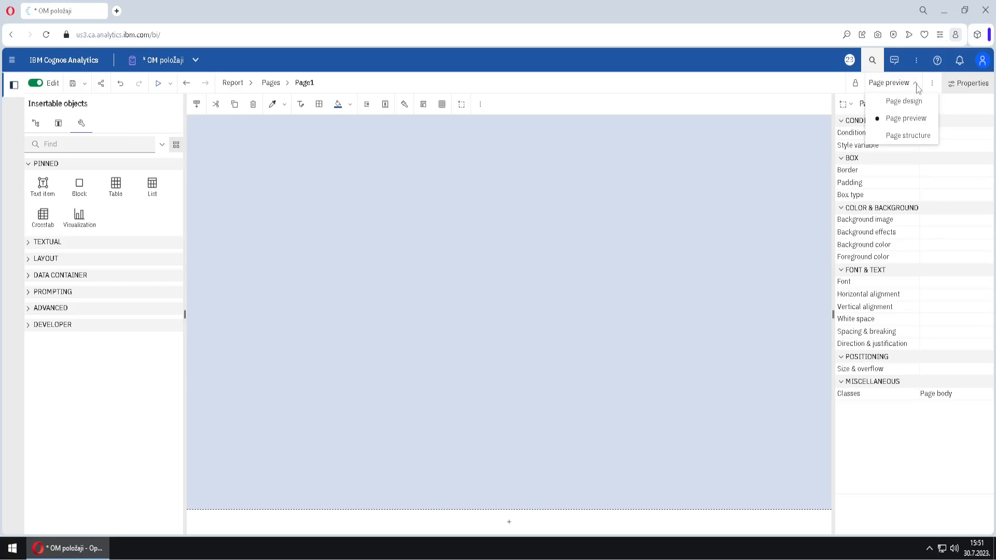
pyautogui.click(910, 138)
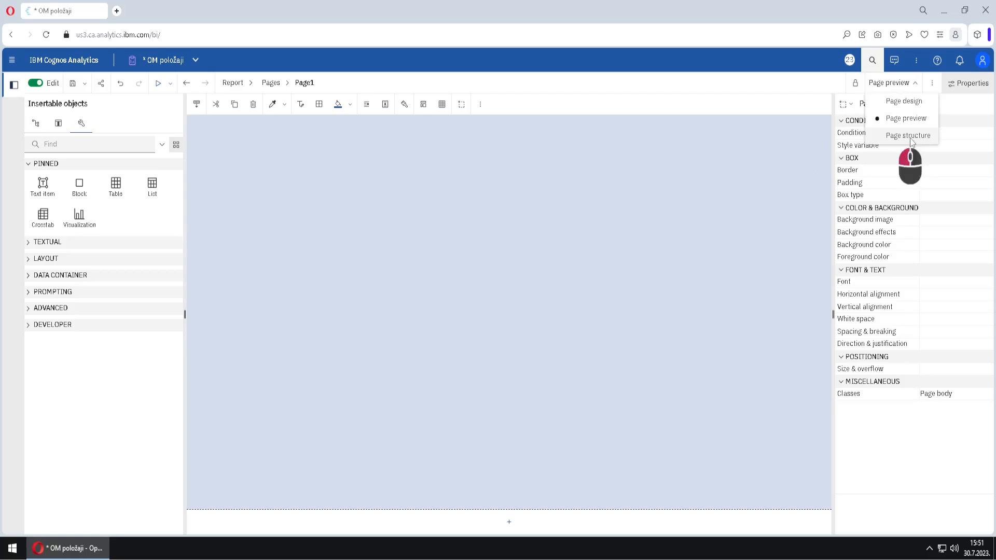
pyautogui.click(201, 136)
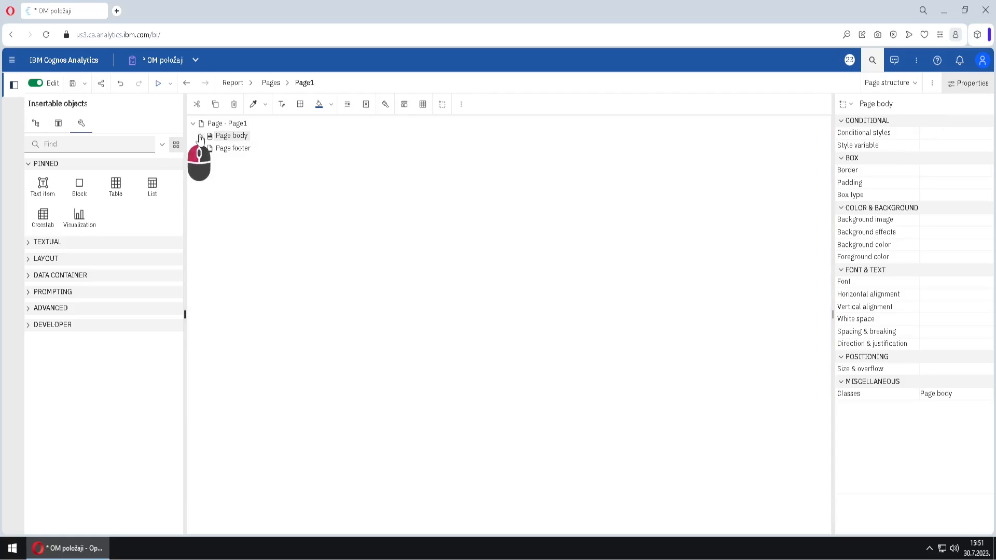
pyautogui.click(229, 148)
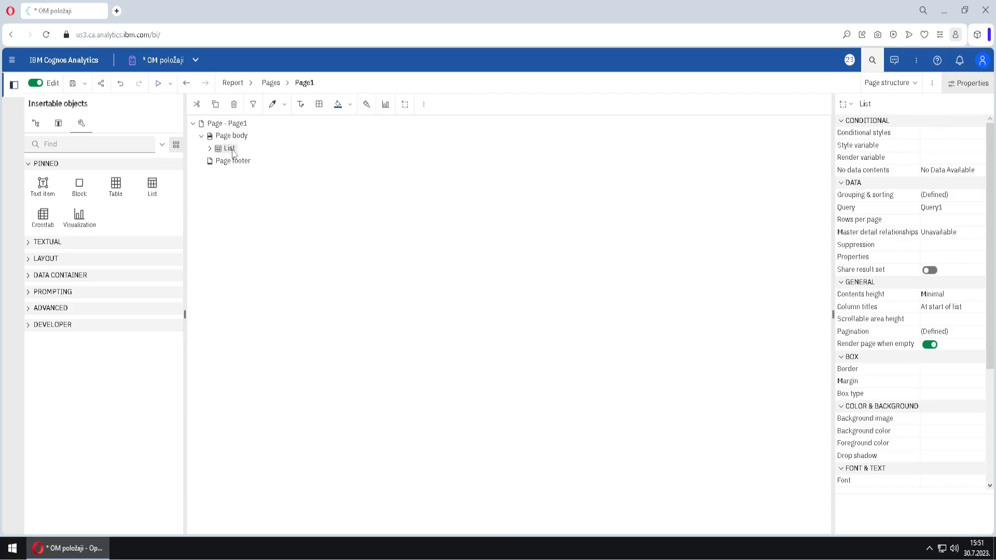
# Make the list visible again through its Visible property and return to the page preview
pyautogui.scroll(-3, 942, 440)
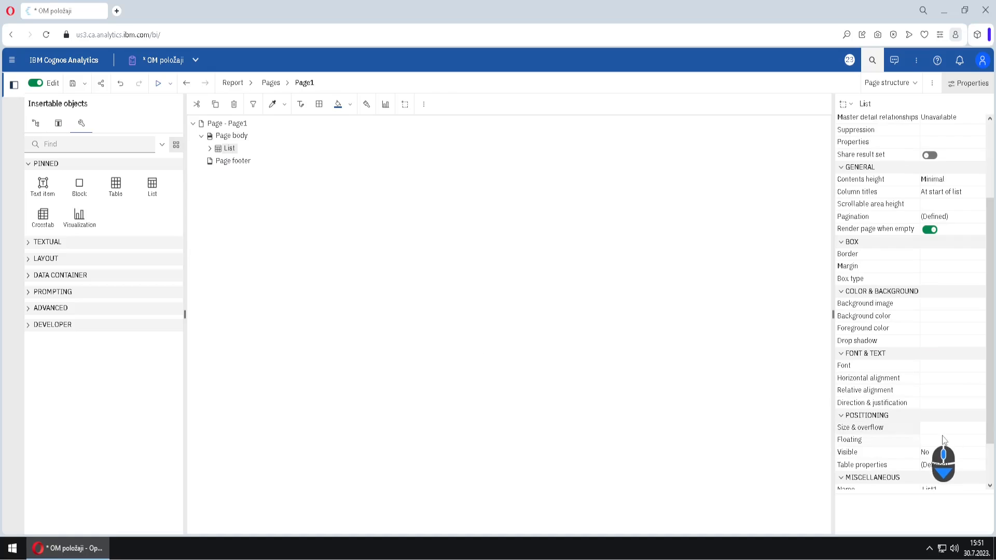
pyautogui.click(943, 452)
pyautogui.click(977, 455)
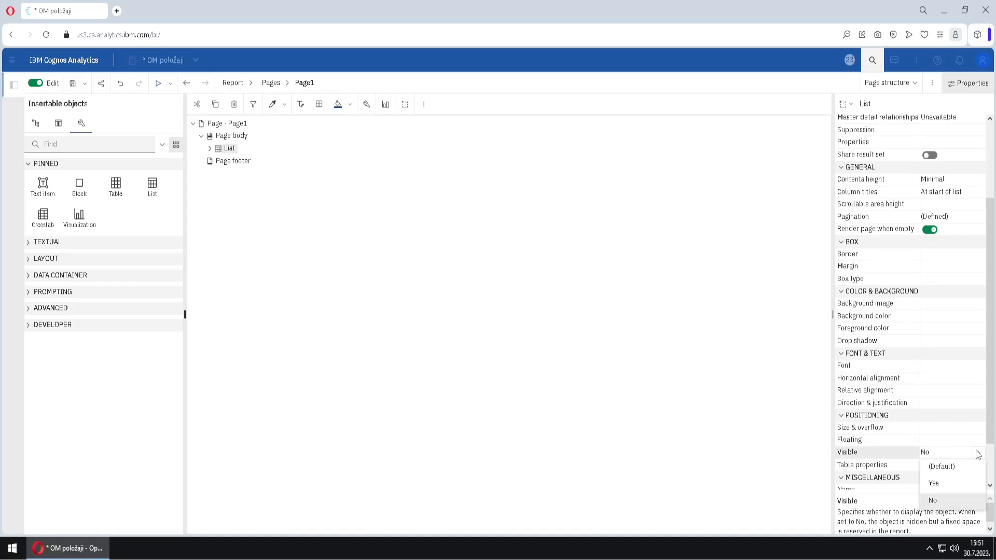
pyautogui.click(949, 489)
pyautogui.click(888, 83)
pyautogui.click(902, 118)
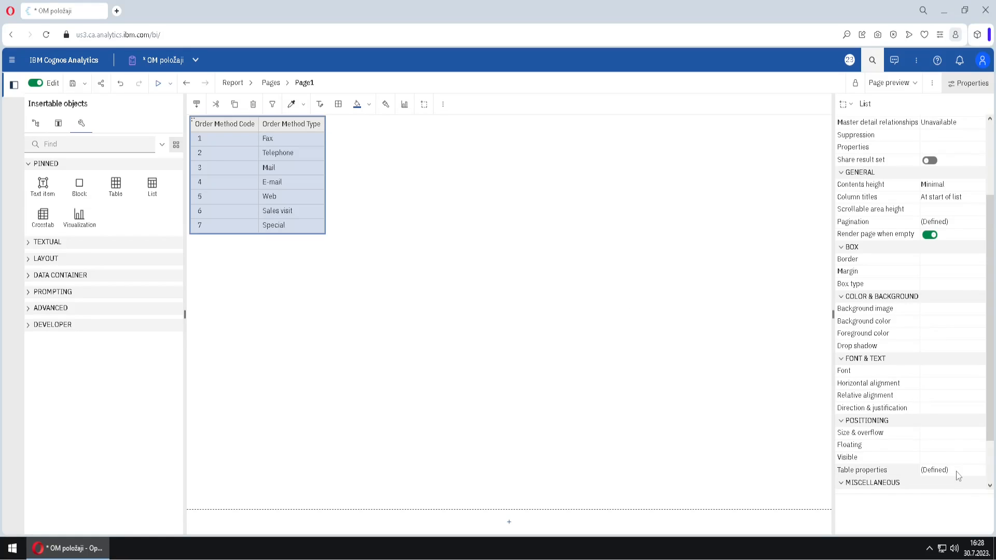
# Turn off Collapse borders in the list's table properties and apply a cell spacing of 20 px
pyautogui.click(978, 472)
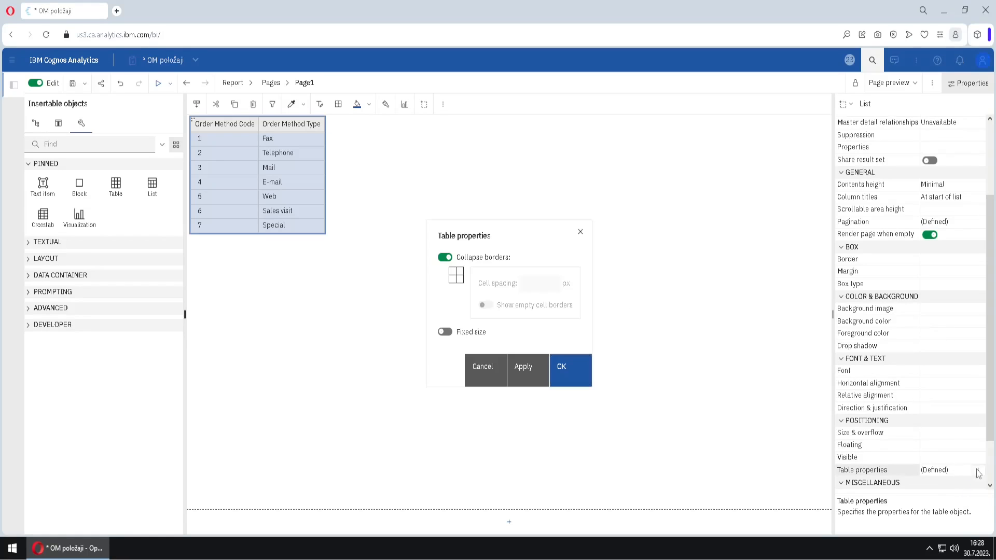
pyautogui.click(442, 259)
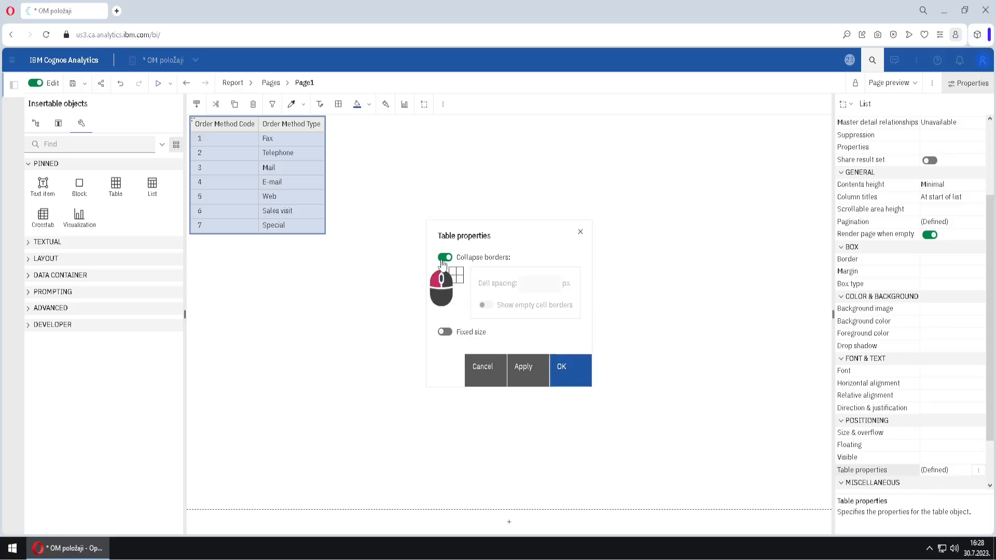
pyautogui.click(543, 288)
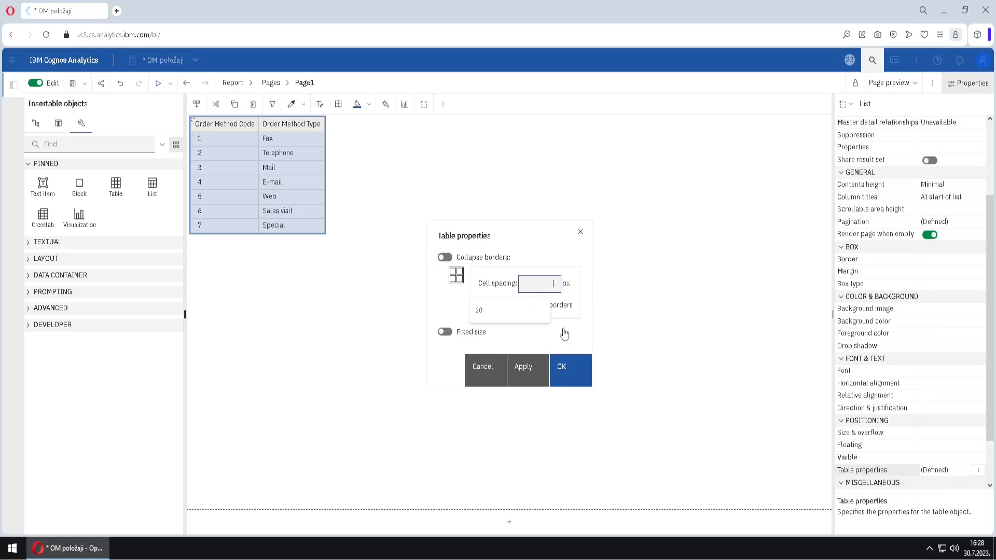
pyautogui.write('20')
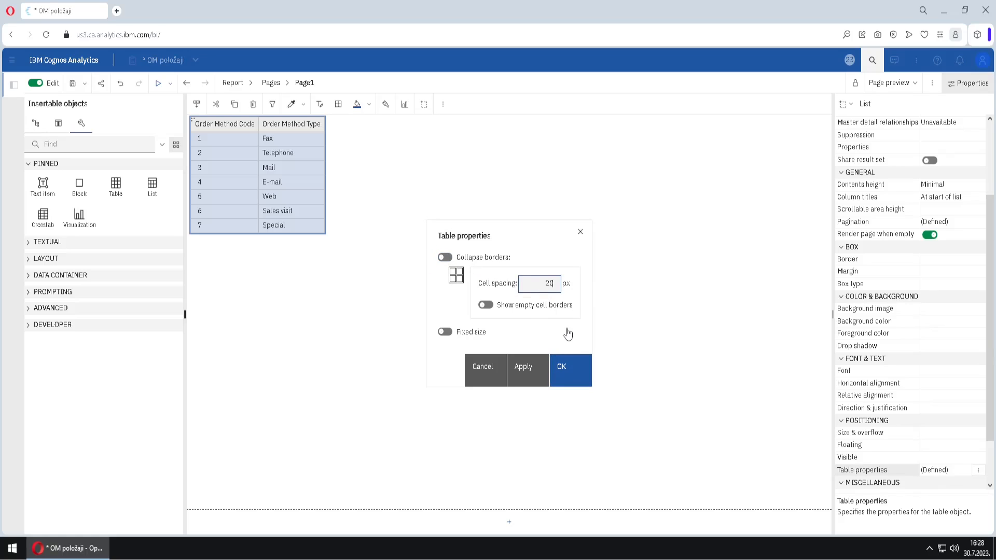
pyautogui.click(534, 374)
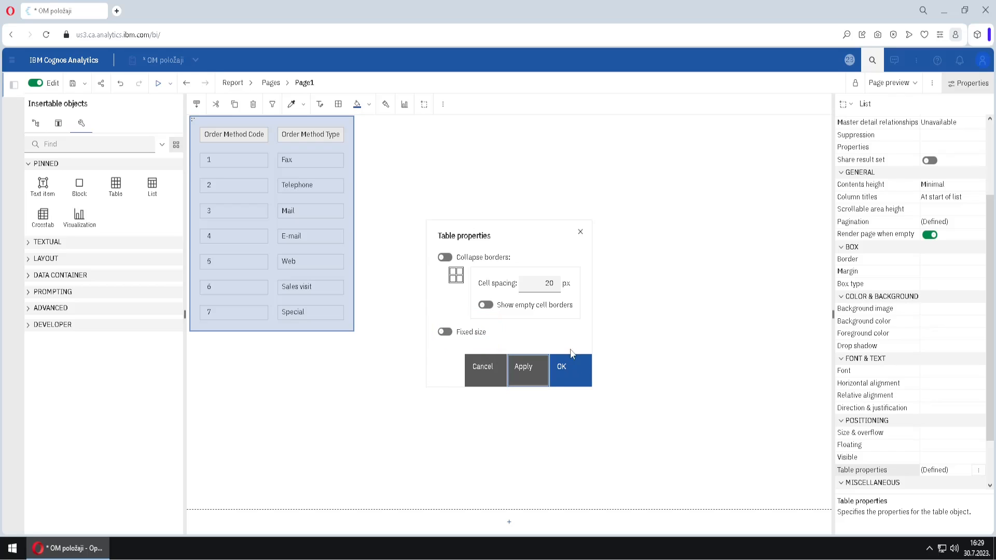
pyautogui.click(573, 372)
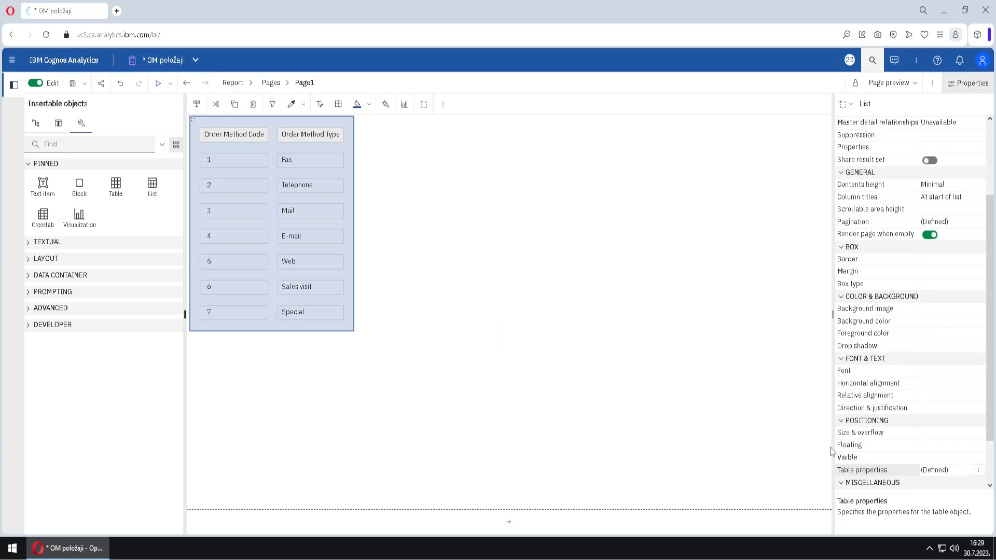
# Set the list's width to 40 px in its size and overflow settings
pyautogui.click(960, 436)
pyautogui.click(978, 432)
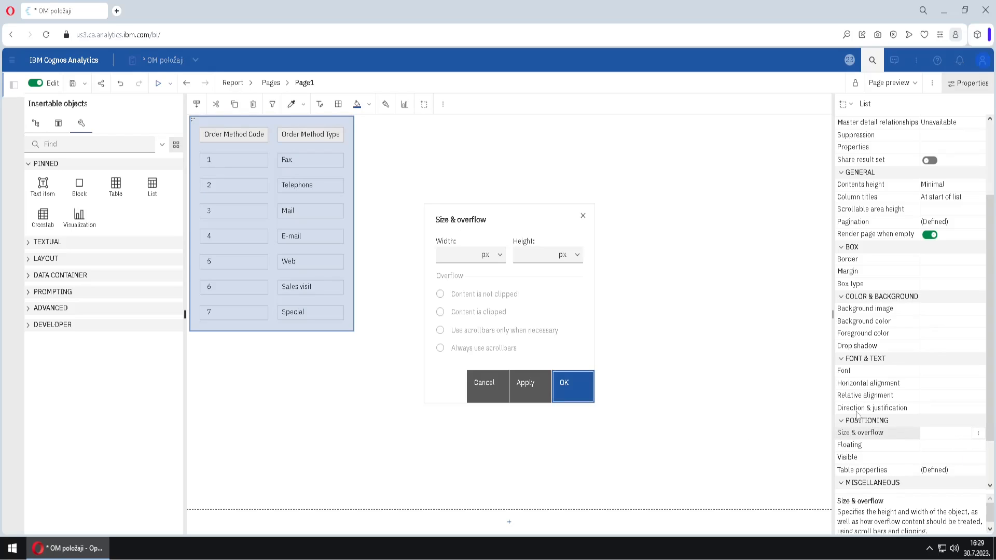
pyautogui.click(463, 253)
pyautogui.write('40')
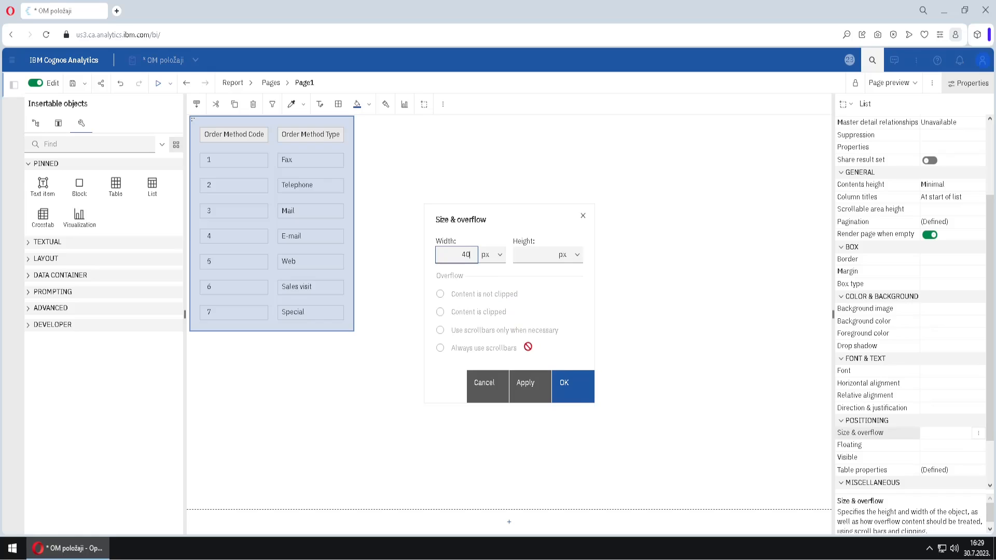
pyautogui.click(564, 395)
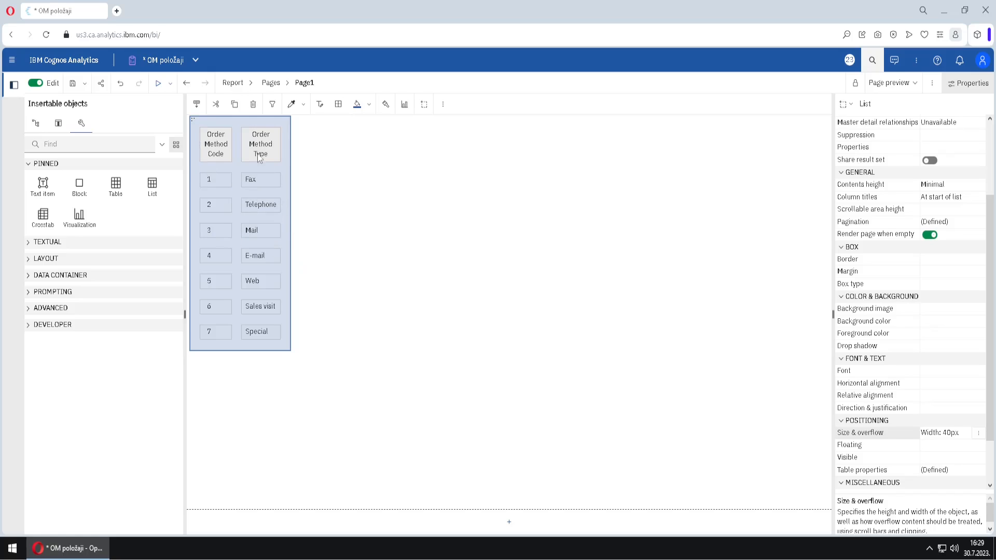
# Apply Fixed size in the list's table properties, and turn it off again
pyautogui.click(966, 470)
pyautogui.click(982, 472)
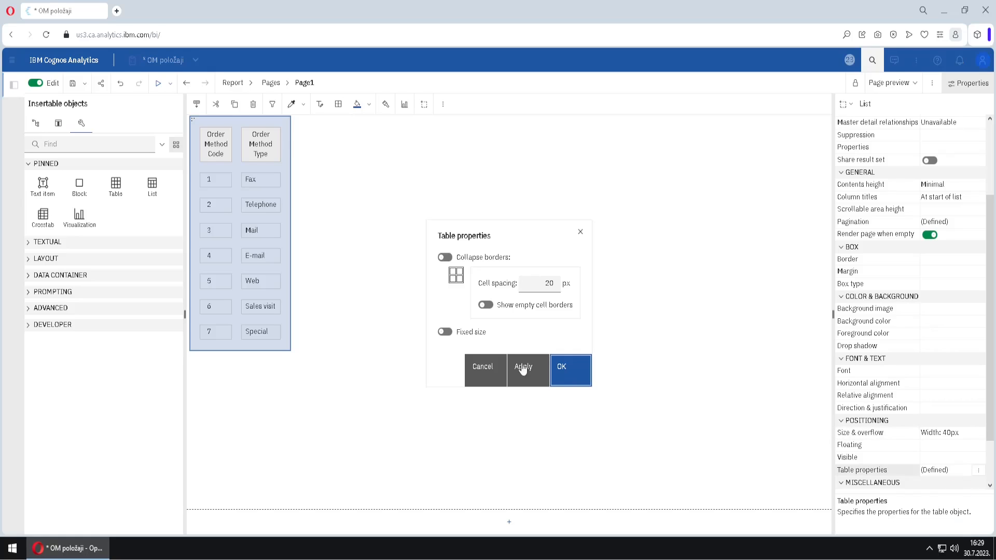
pyautogui.click(445, 332)
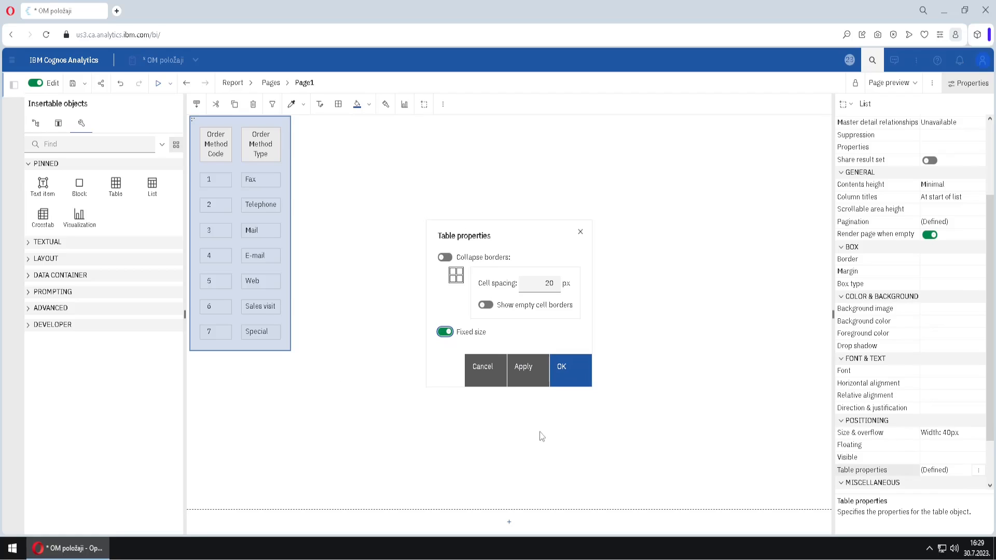
pyautogui.click(526, 378)
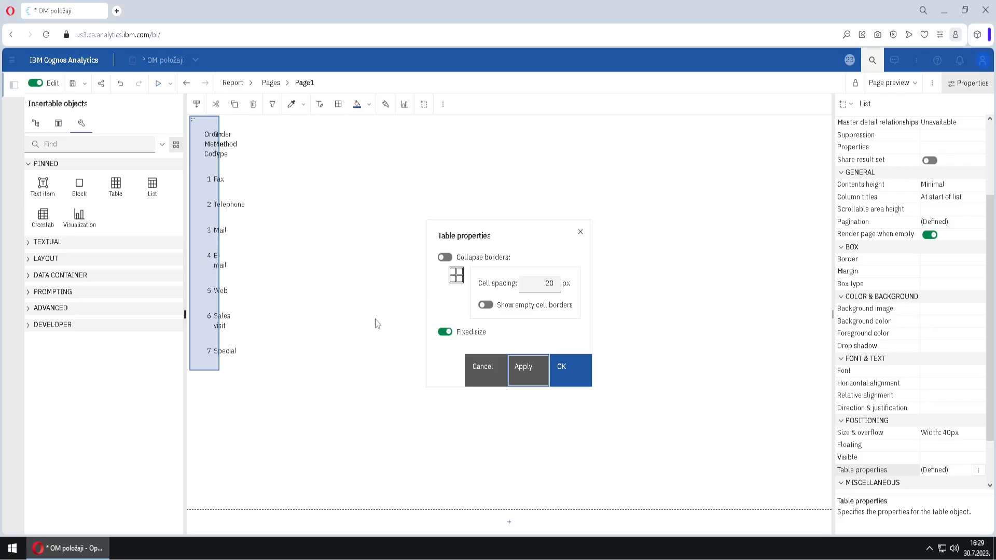
pyautogui.click(444, 332)
pyautogui.click(579, 380)
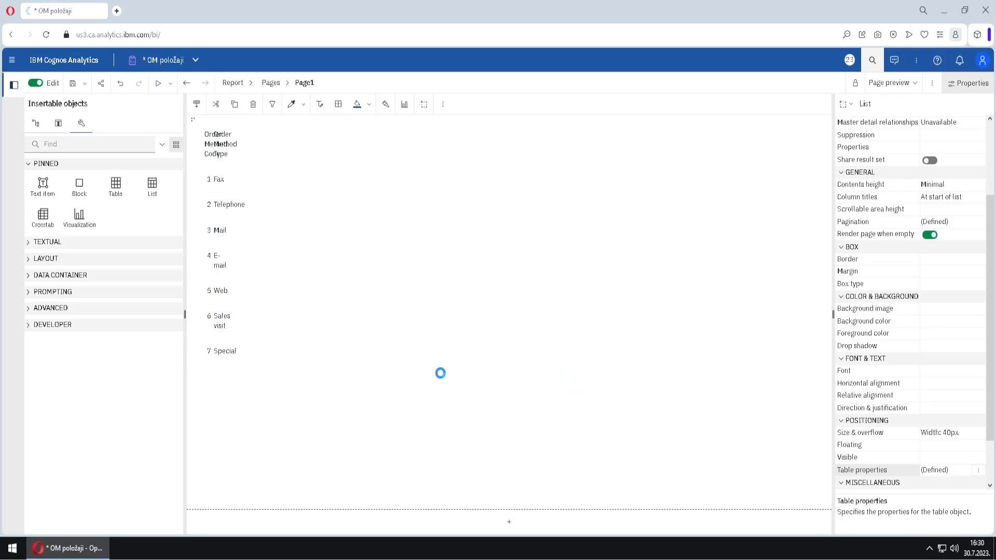